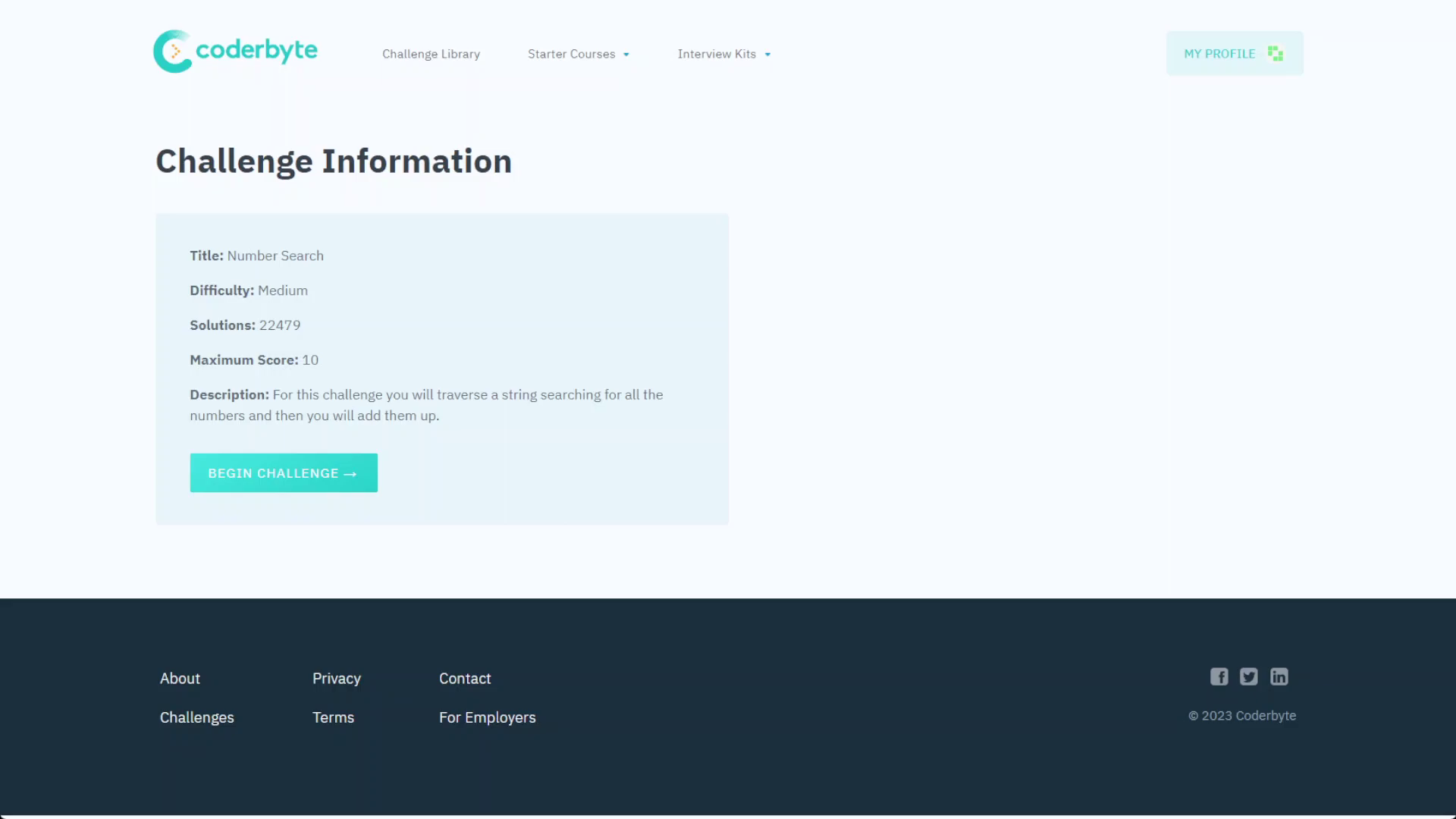
{"action": "left_click", "coordinate": [229, 476]}
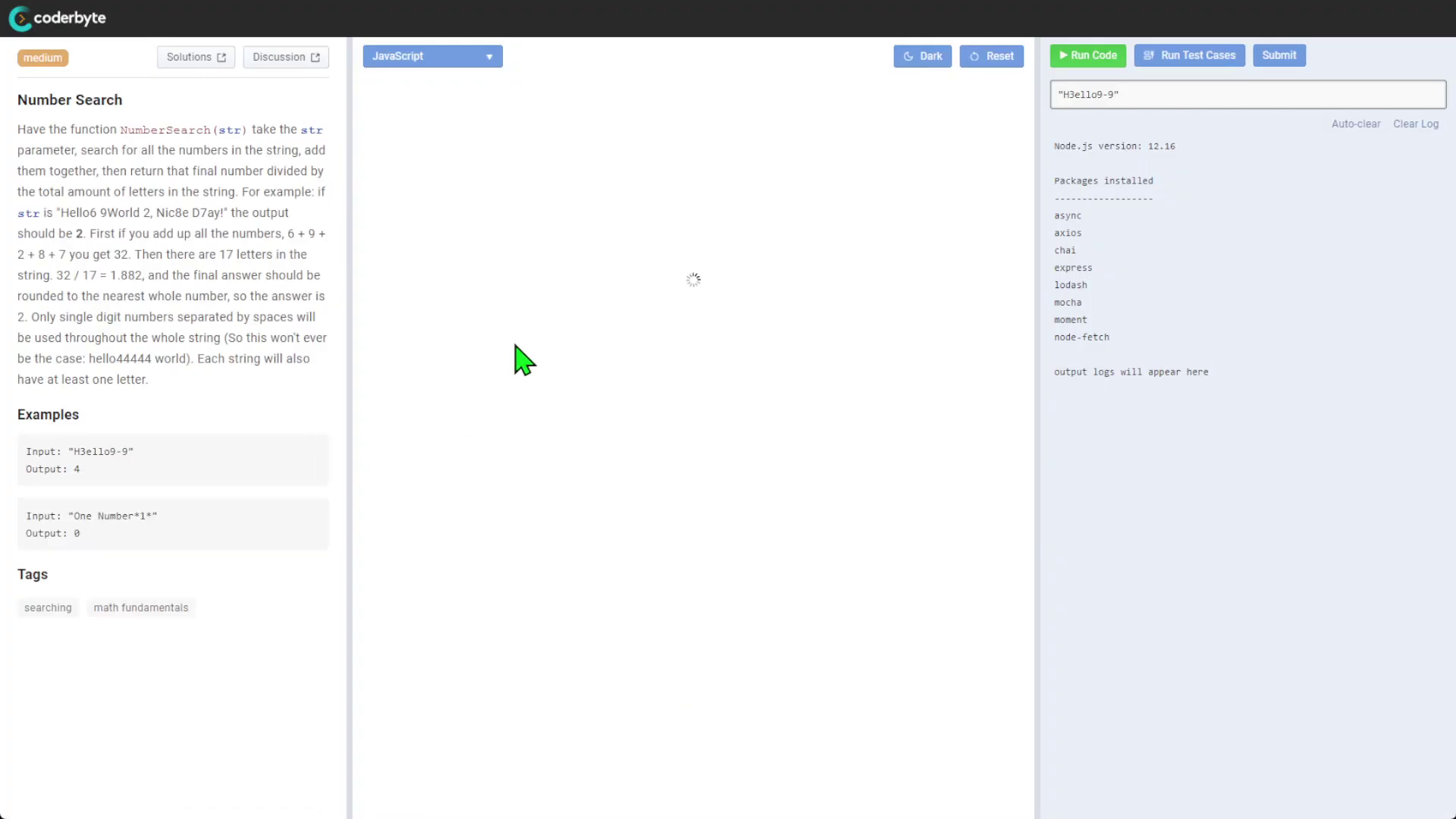
{"action": "left_click_drag", "start_coordinate": [46, 129], "coordinate": [185, 348]}
{"action": "left_click", "coordinate": [185, 349]}
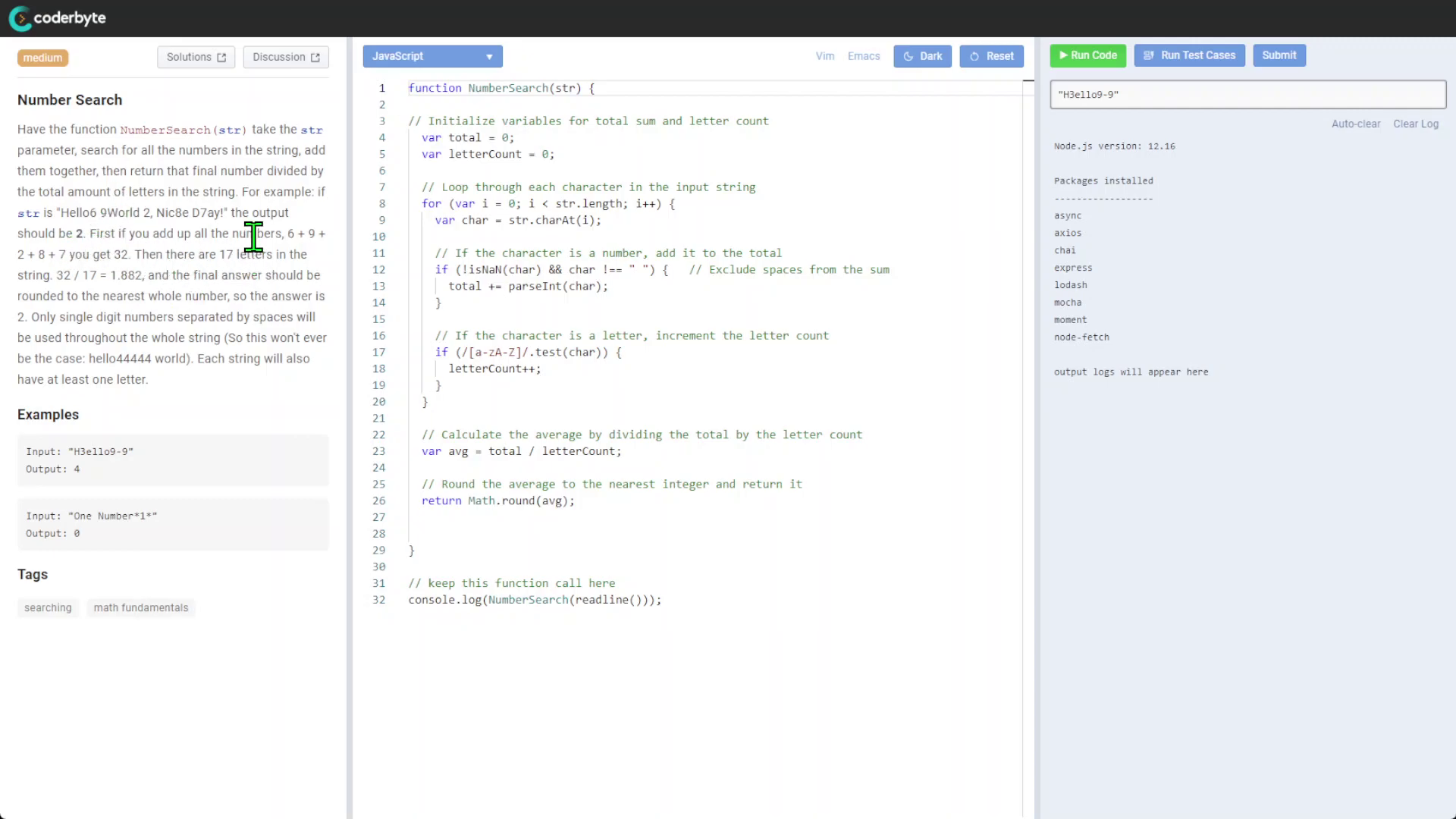
{"action": "mouse_move", "coordinate": [286, 234]}
{"action": "left_mouse_down"}
{"action": "mouse_move", "coordinate": [68, 259]}
{"action": "mouse_move", "coordinate": [121, 262]}
{"action": "left_mouse_up"}
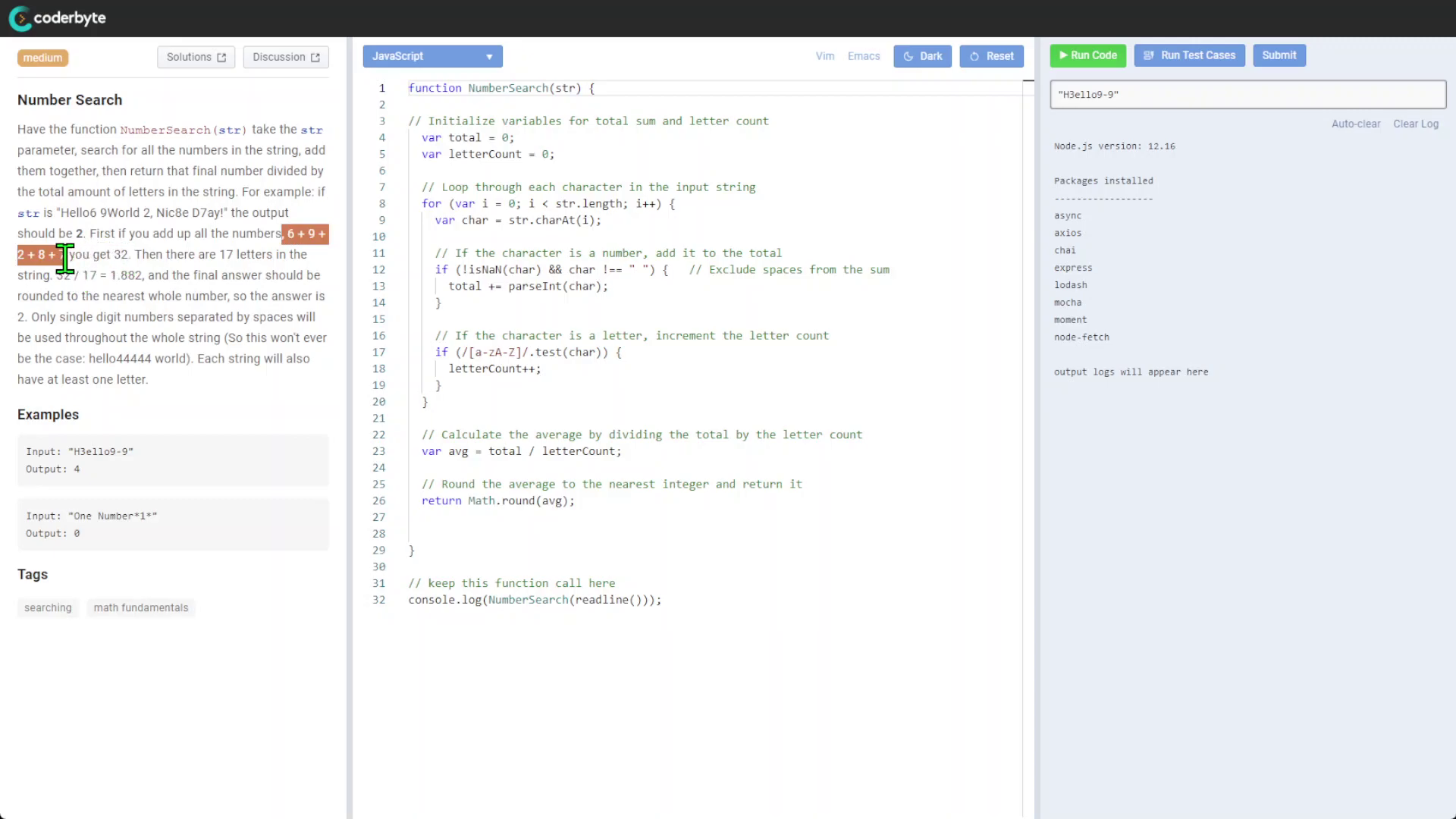
{"action": "left_click", "coordinate": [145, 309]}
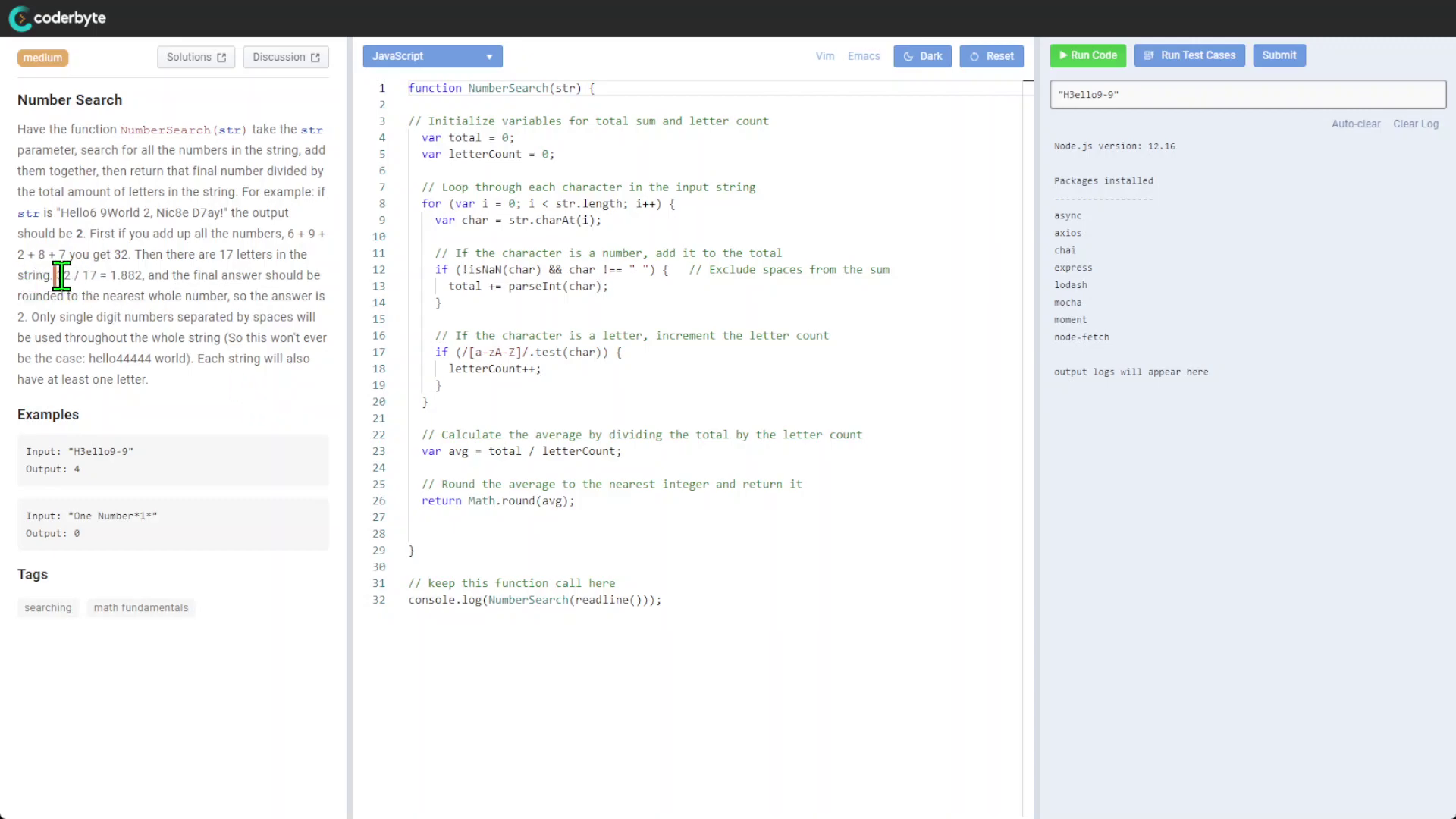
{"action": "left_click_drag", "start_coordinate": [54, 276], "coordinate": [102, 275]}
{"action": "double_click", "coordinate": [114, 275]}
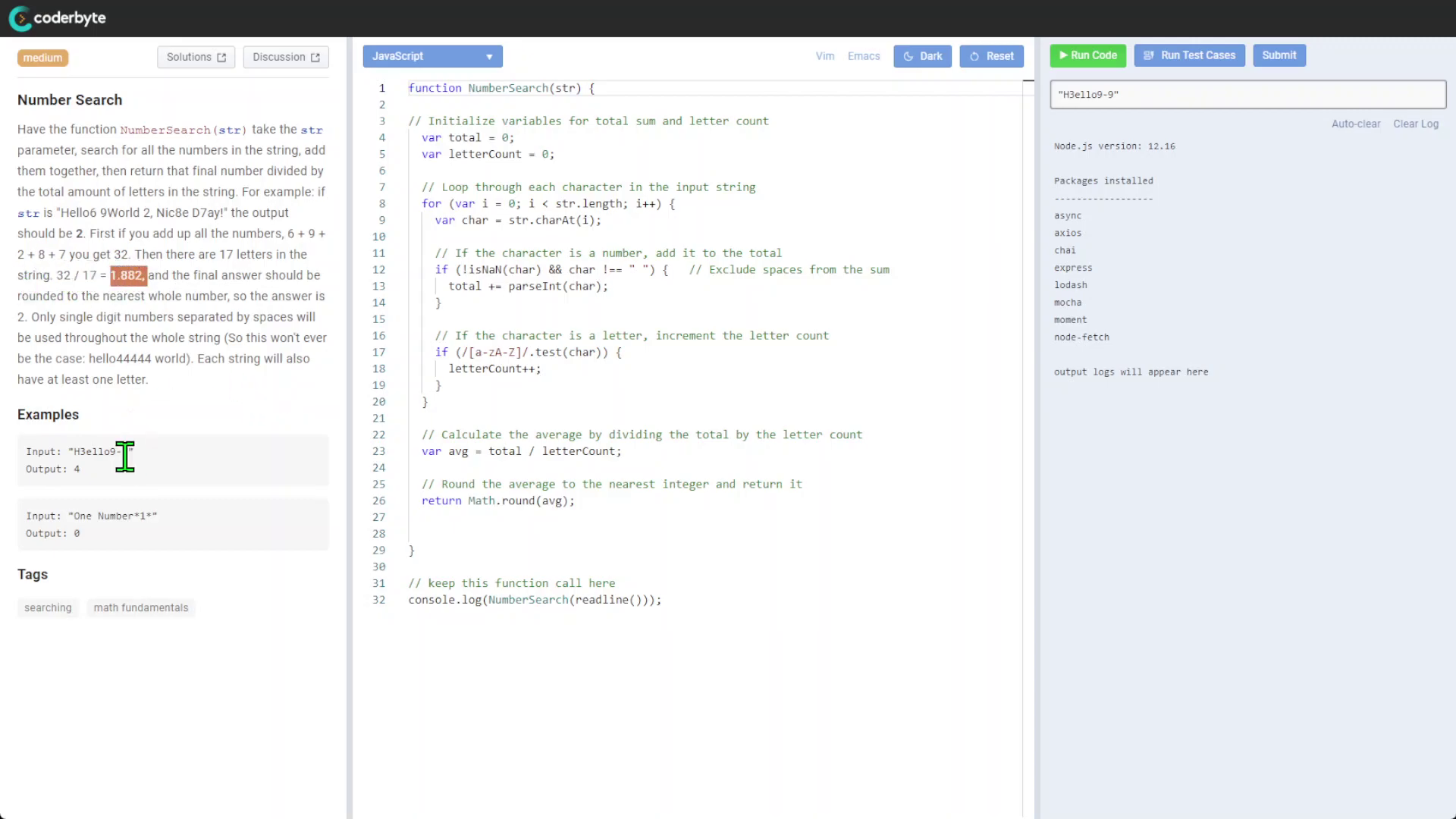
{"action": "left_click_drag", "start_coordinate": [125, 472], "coordinate": [66, 451]}
{"action": "left_click", "coordinate": [122, 546]}
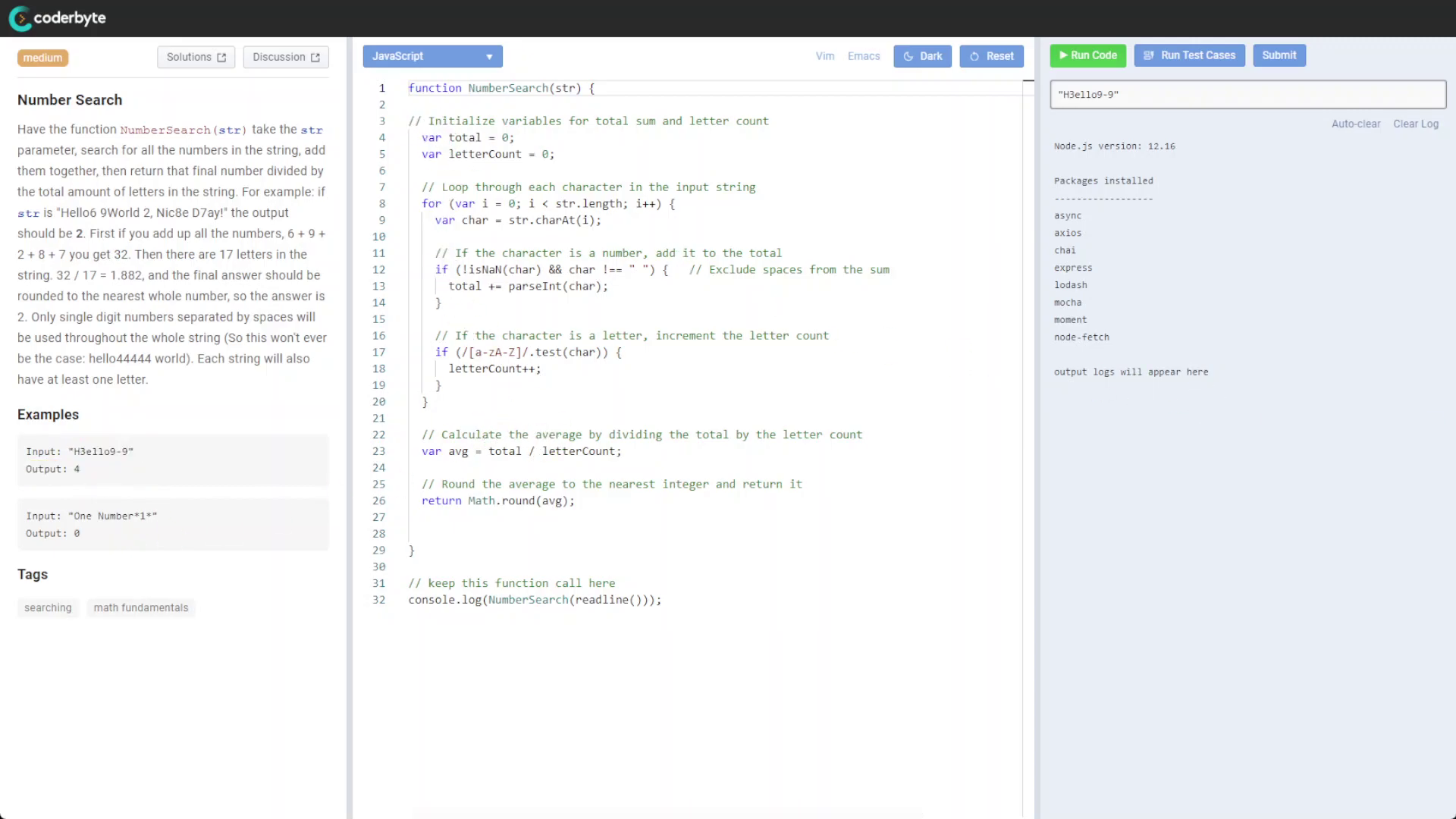
- Clear the output log and review the letterCount initialization and loop setup lines
{"action": "left_click", "coordinate": [622, 468]}
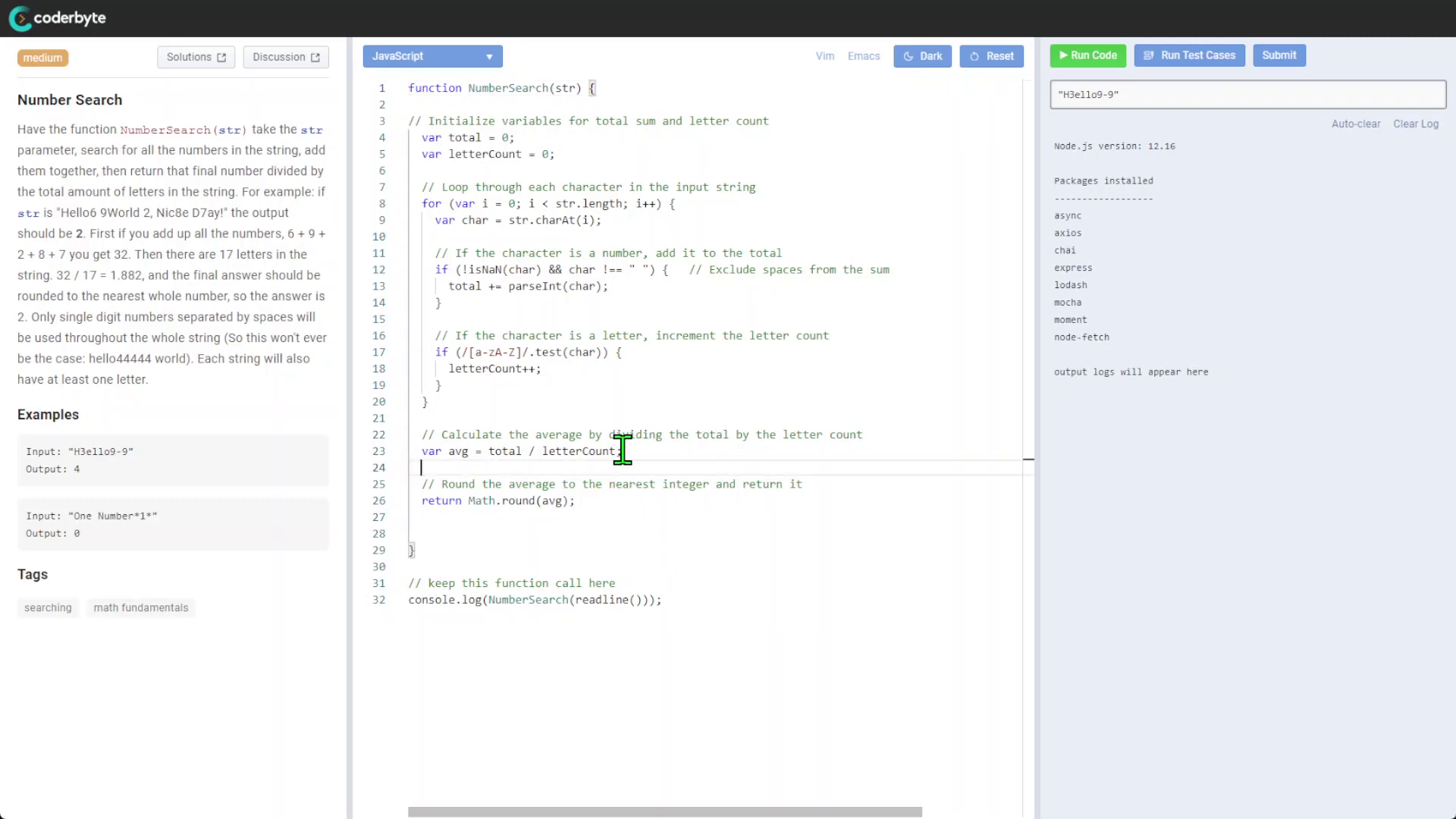
{"action": "left_click", "coordinate": [1416, 126]}
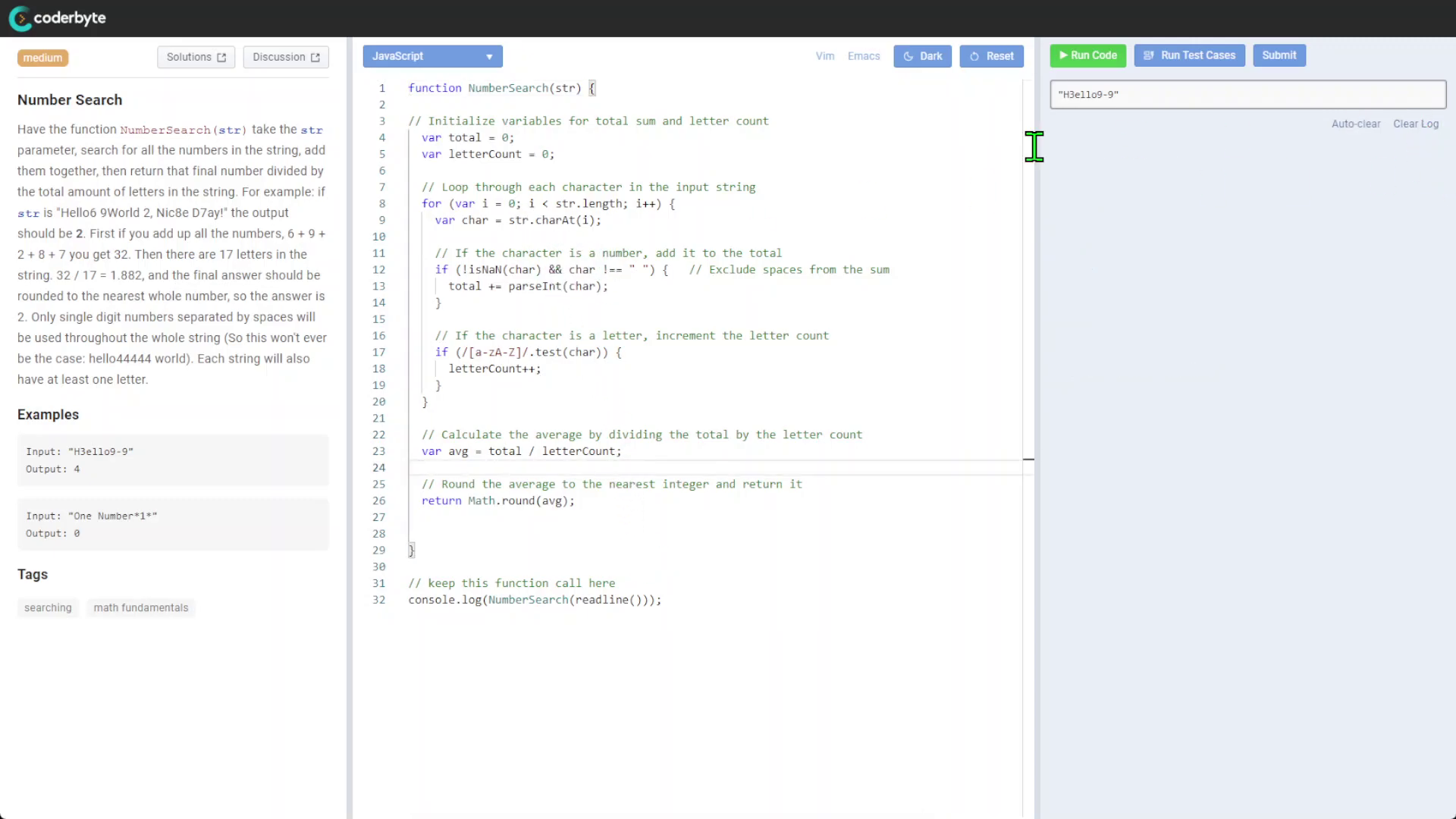
{"action": "left_click_drag", "start_coordinate": [423, 121], "coordinate": [694, 123]}
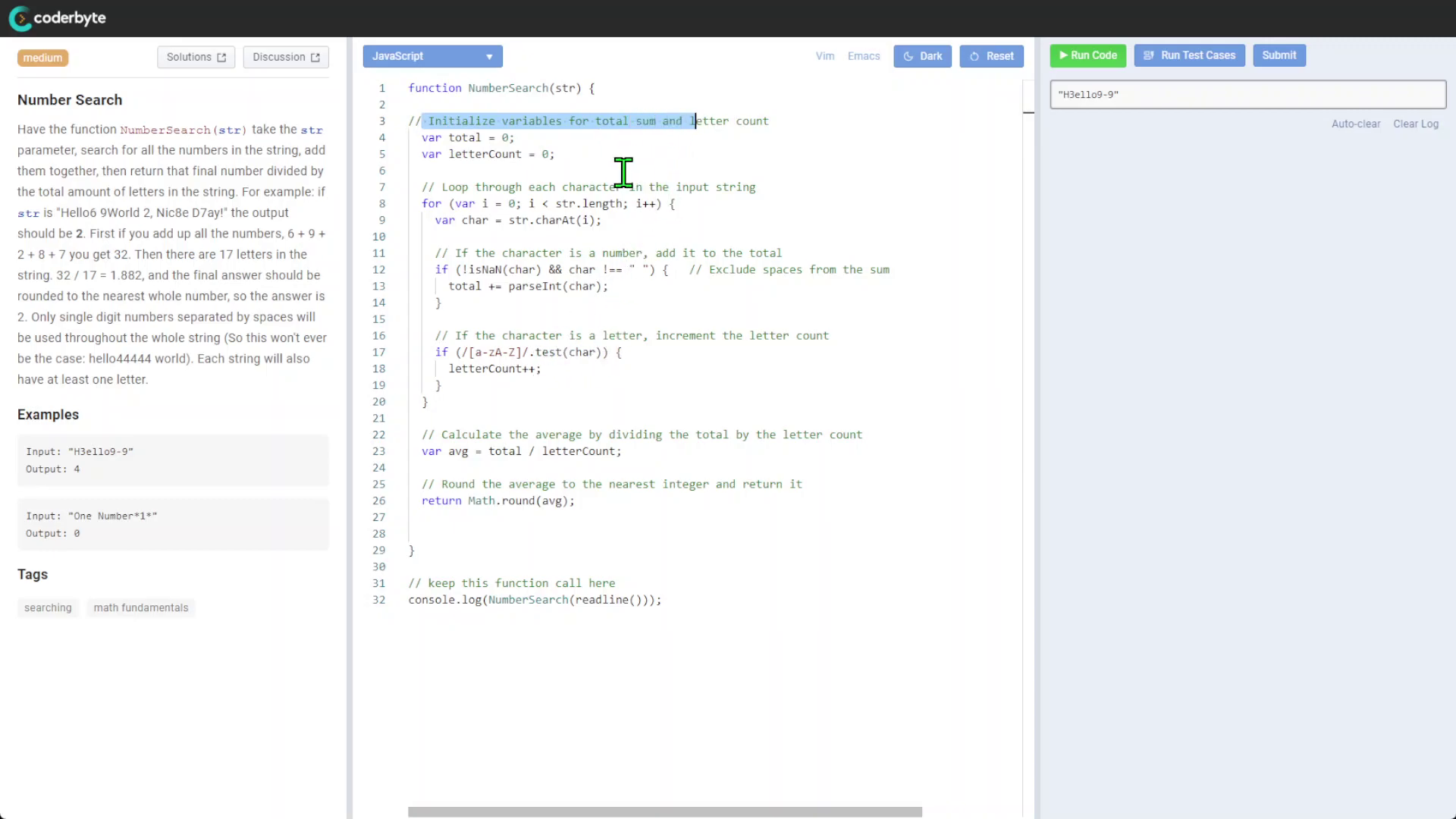
{"action": "left_click", "coordinate": [458, 153]}
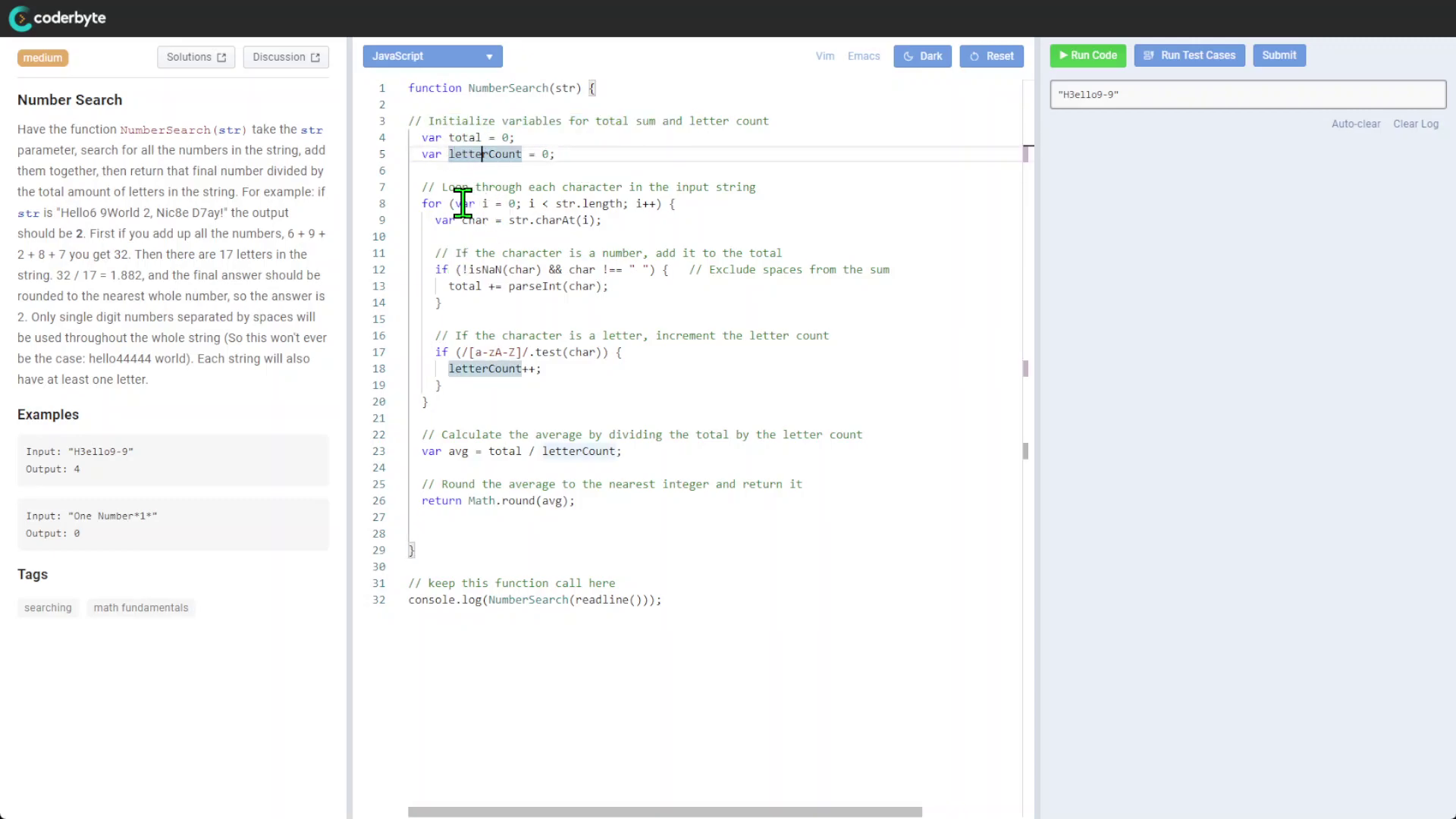
{"action": "left_click_drag", "start_coordinate": [427, 187], "coordinate": [760, 194]}
{"action": "left_click_drag", "start_coordinate": [455, 203], "coordinate": [501, 254]}
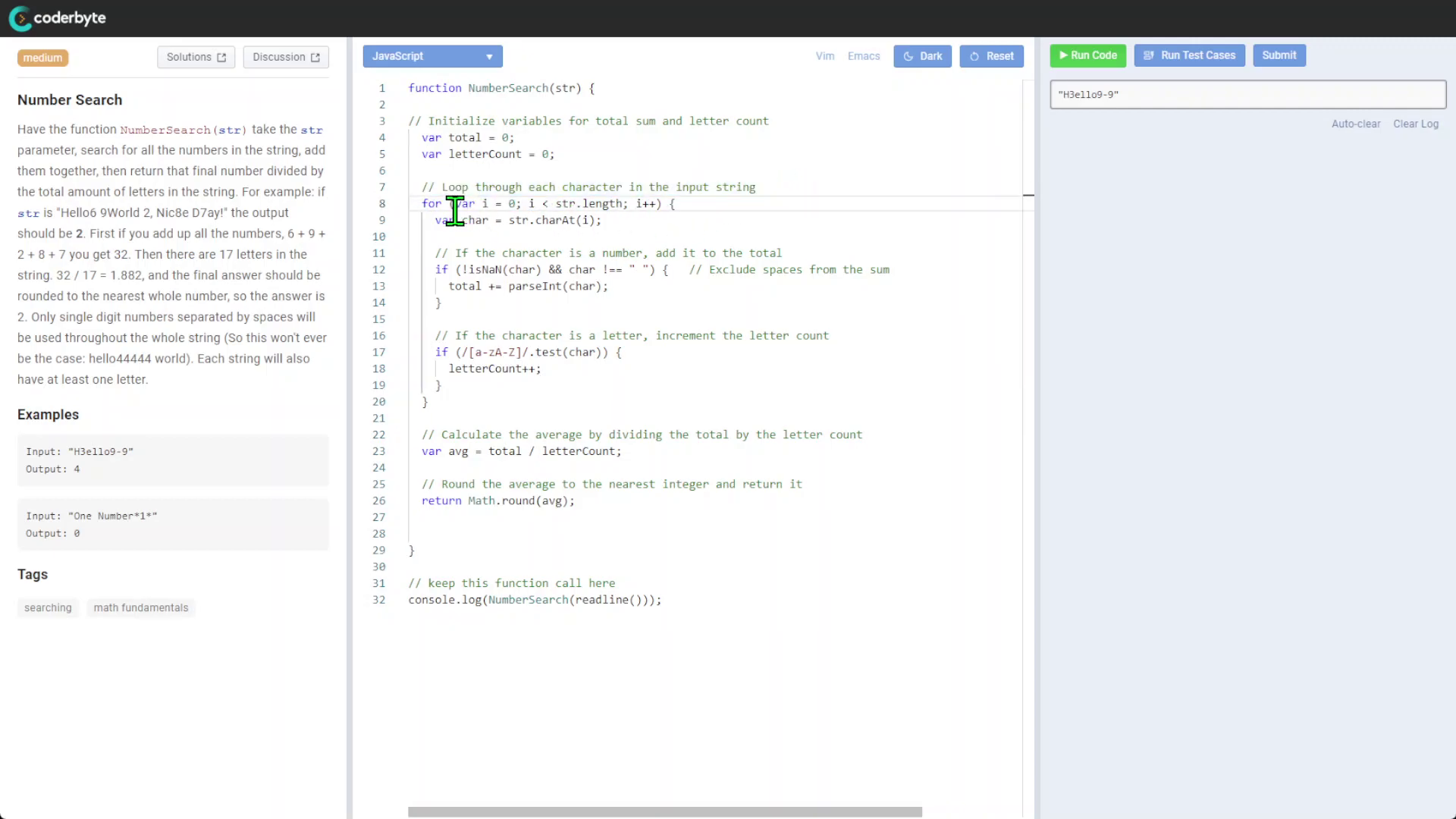
{"action": "left_click", "coordinate": [563, 301]}
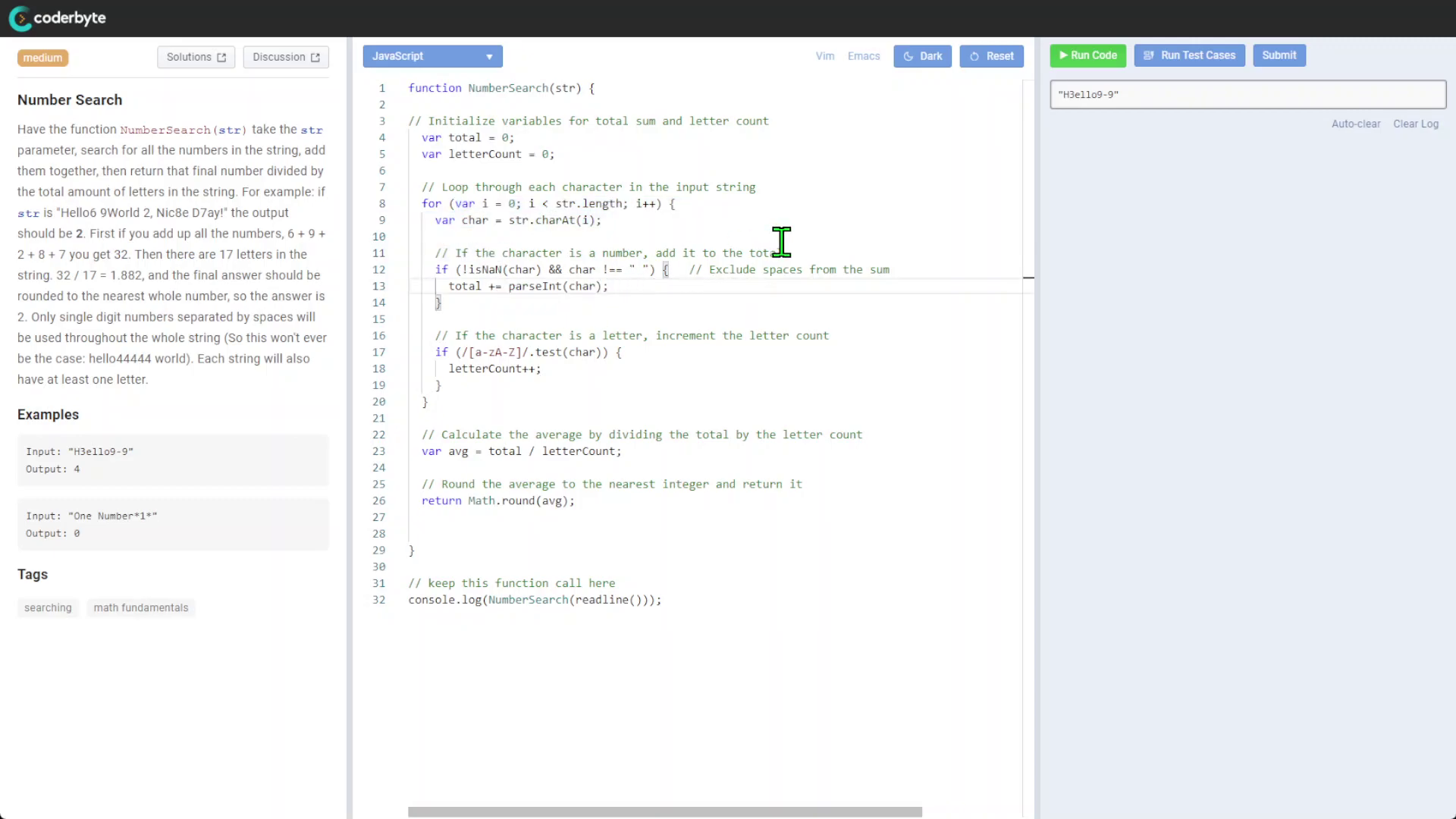
- Review the number check, letter-counting block, total, and rounding return lines
{"action": "left_click_drag", "start_coordinate": [783, 252], "coordinate": [461, 250]}
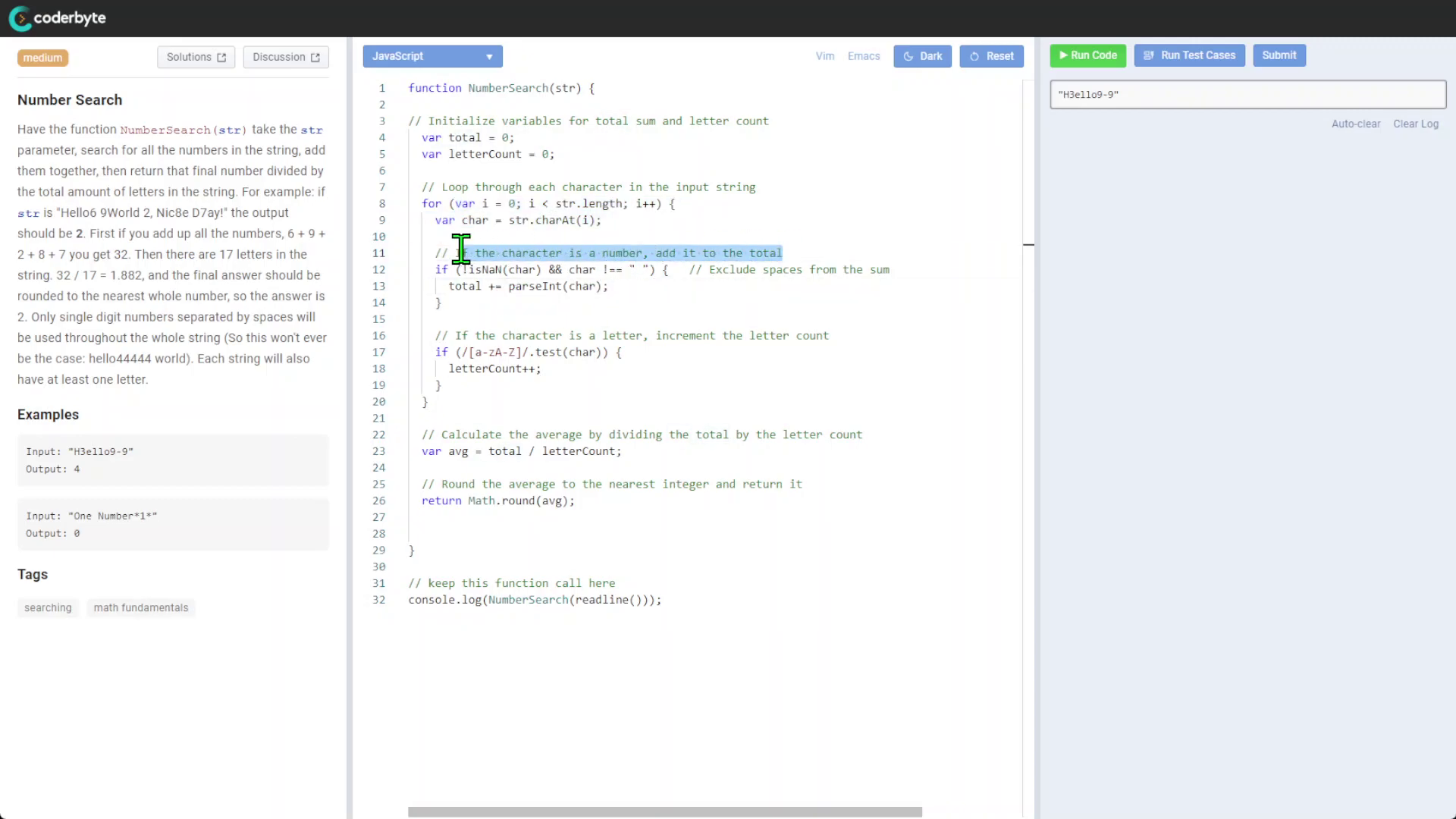
{"action": "left_click", "coordinate": [529, 273]}
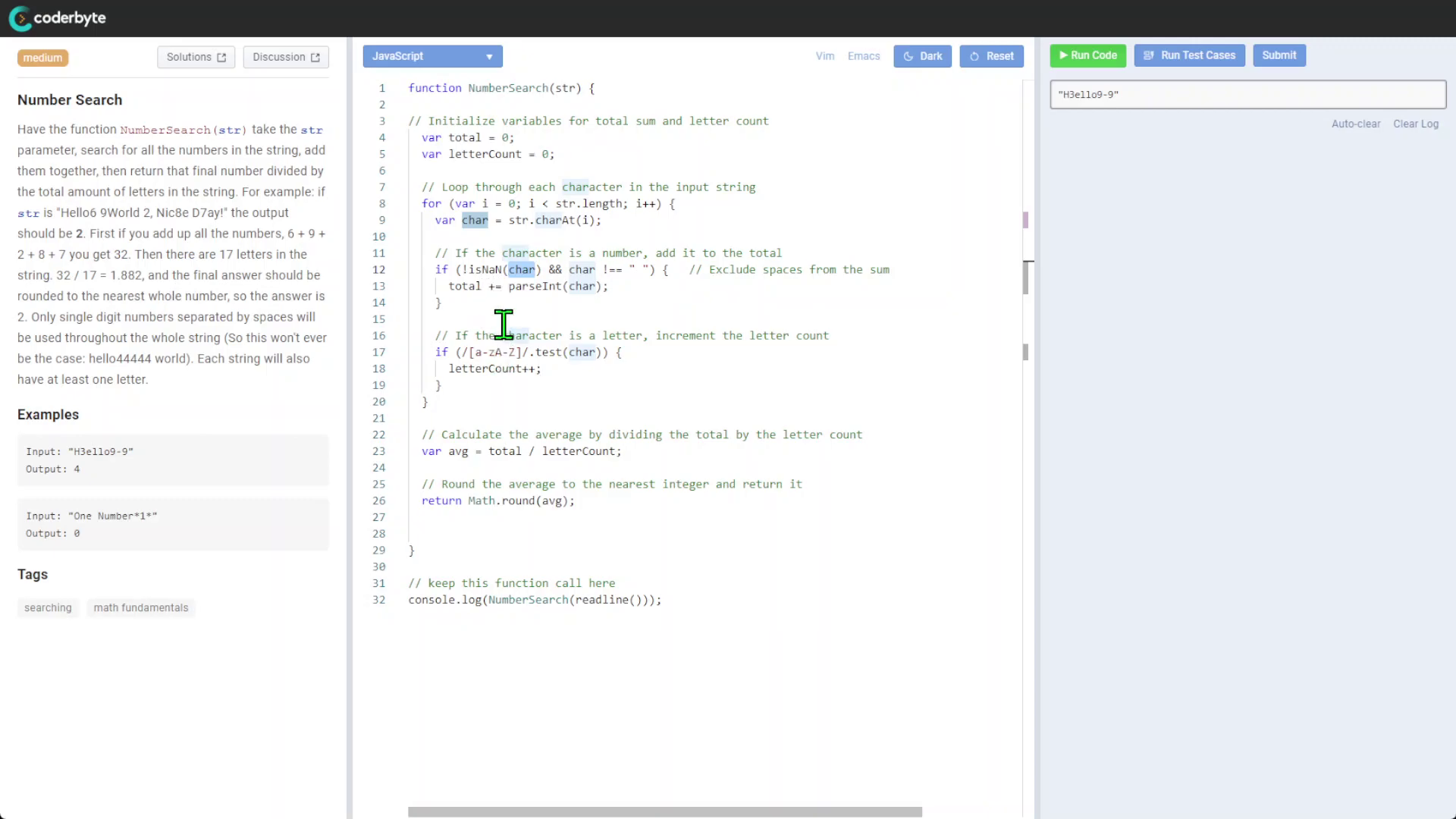
{"action": "mouse_move", "coordinate": [437, 335]}
{"action": "left_mouse_down"}
{"action": "mouse_move", "coordinate": [558, 379]}
{"action": "mouse_move", "coordinate": [563, 369]}
{"action": "left_mouse_up"}
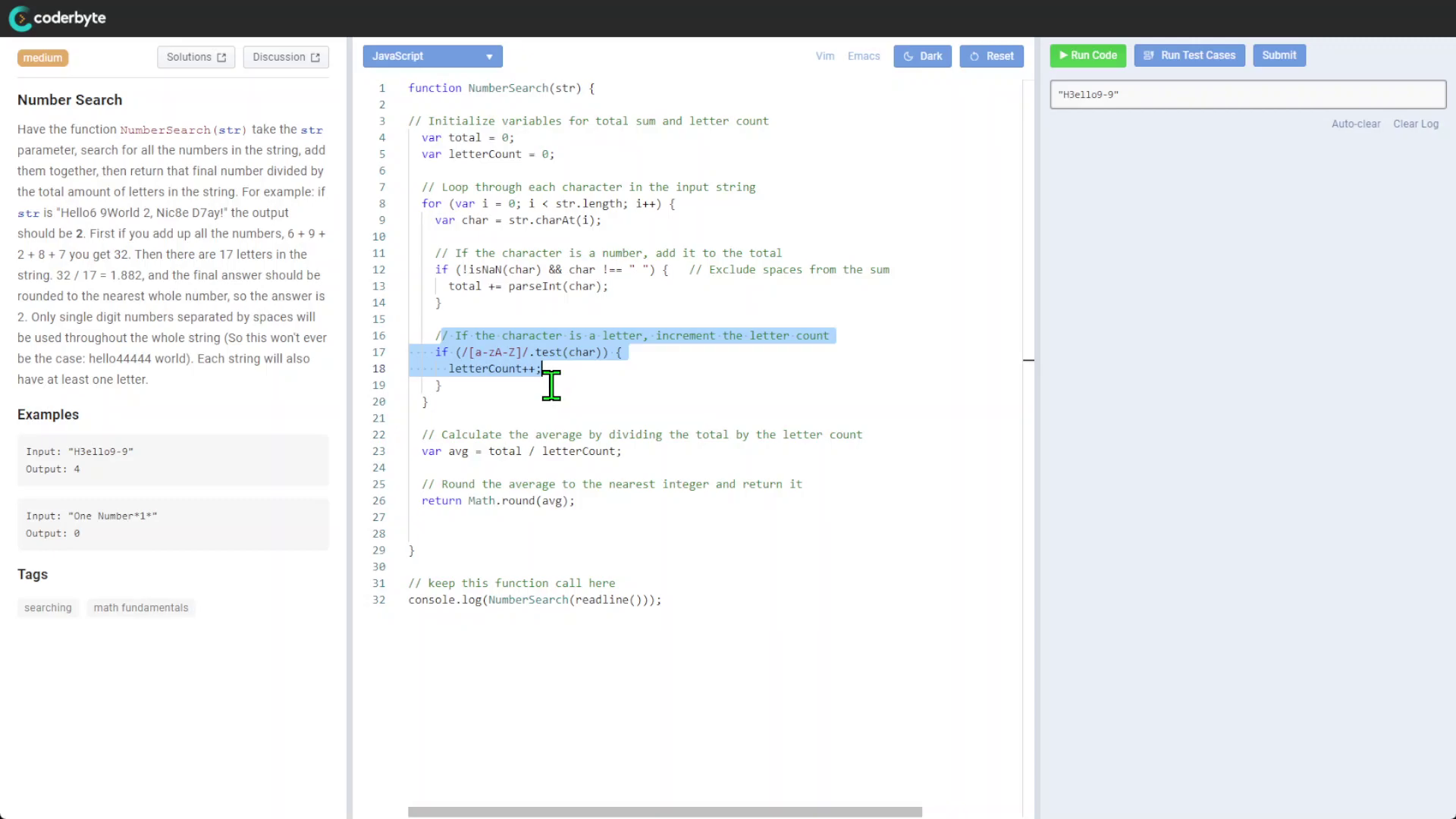
{"action": "left_click", "coordinate": [519, 369]}
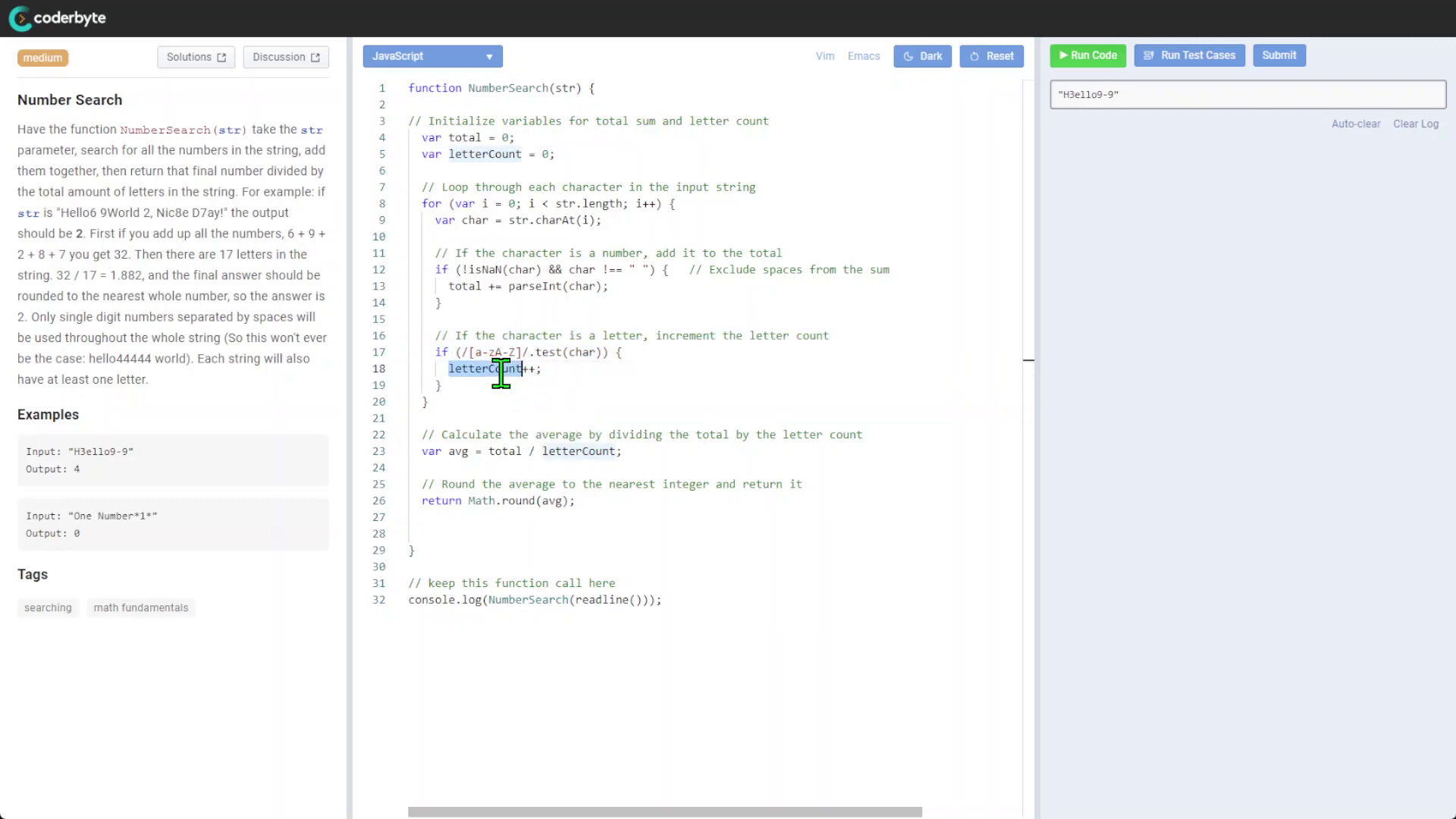
{"action": "double_click", "coordinate": [501, 370]}
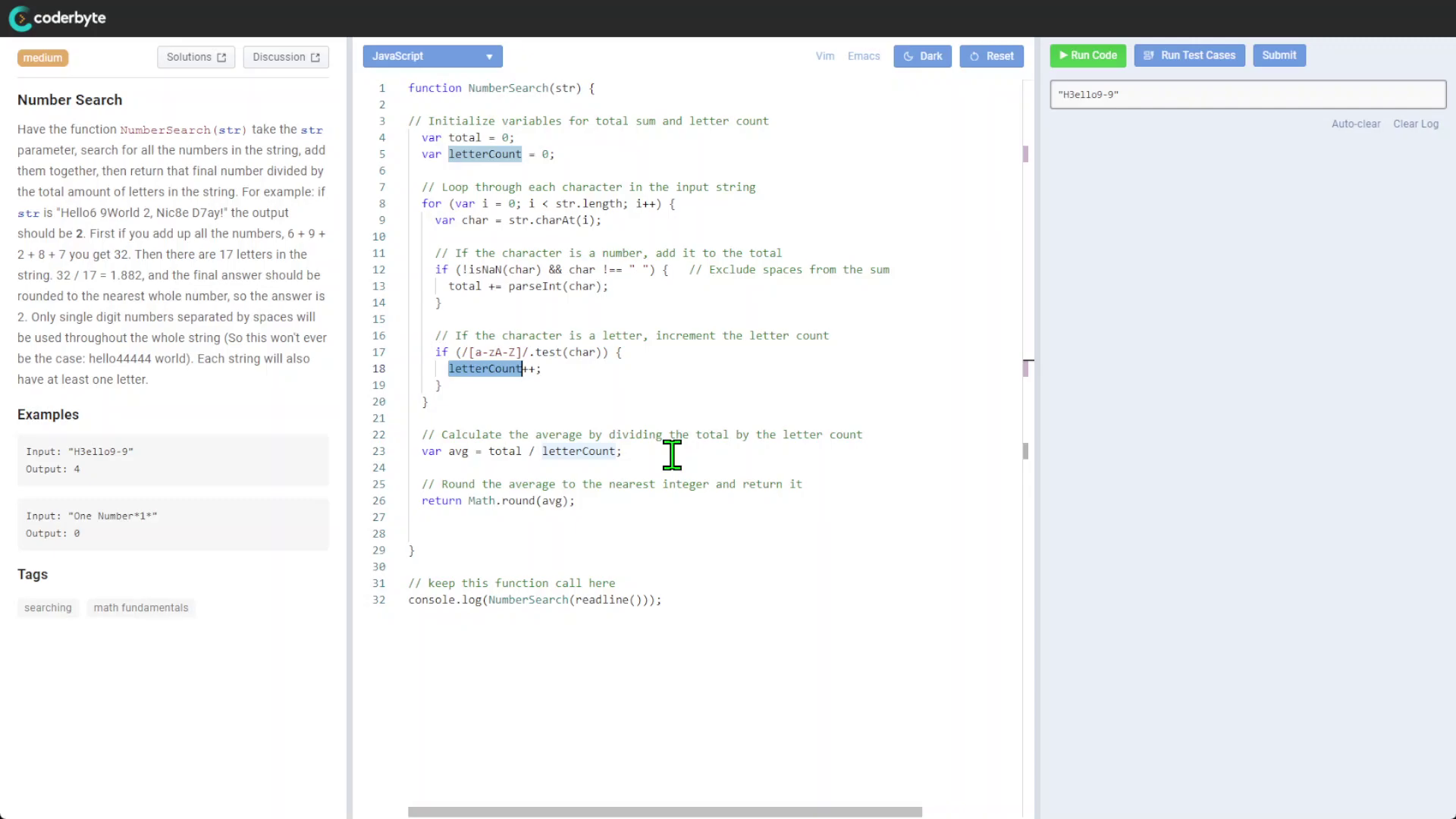
{"action": "double_click", "coordinate": [499, 450]}
{"action": "left_click_drag", "start_coordinate": [443, 483], "coordinate": [579, 504]}
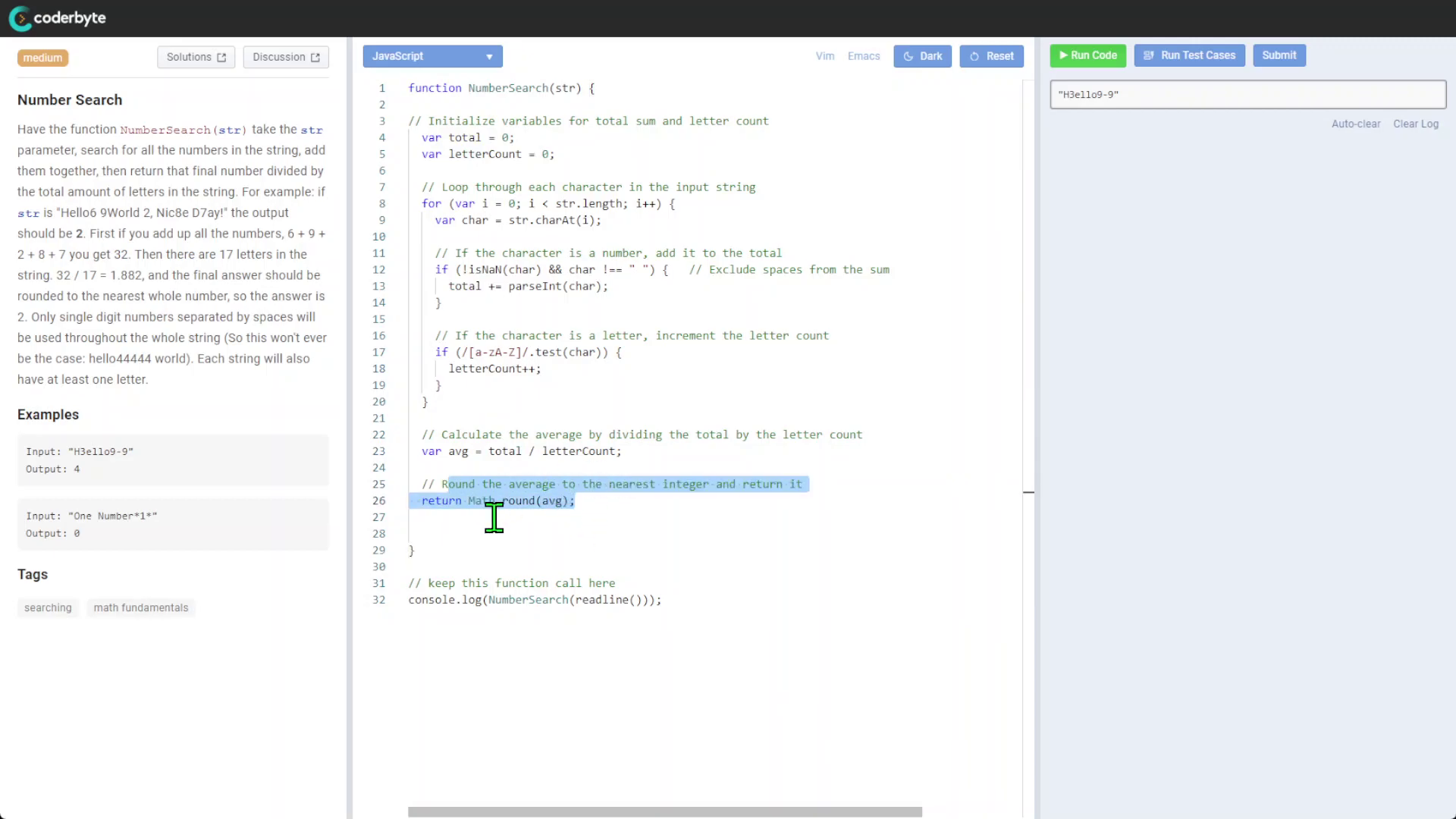
{"action": "left_click", "coordinate": [546, 559]}
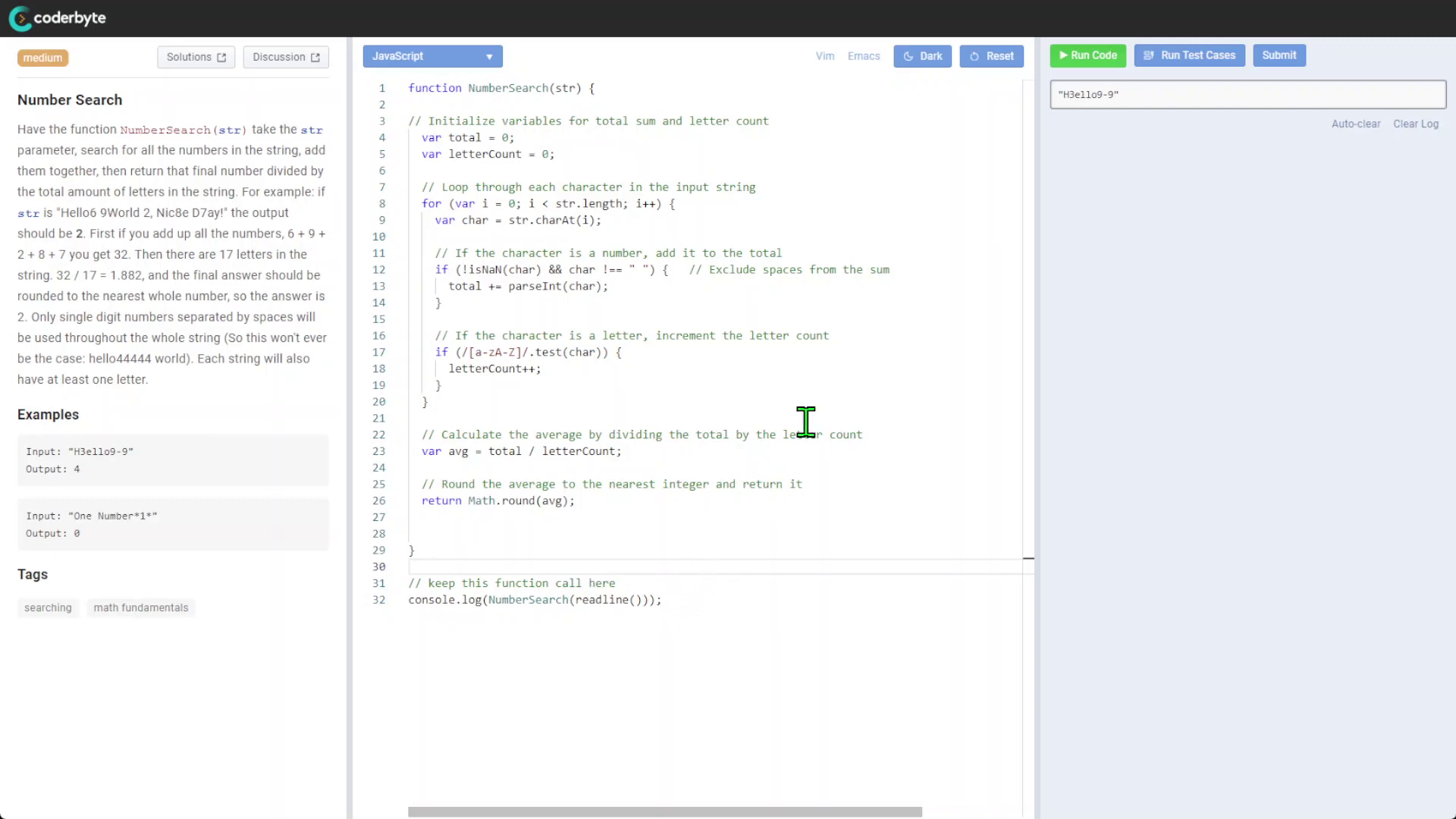
- Run the code on H3ello9-9, then run the sample test cases and review both results
{"action": "left_click", "coordinate": [1091, 62]}
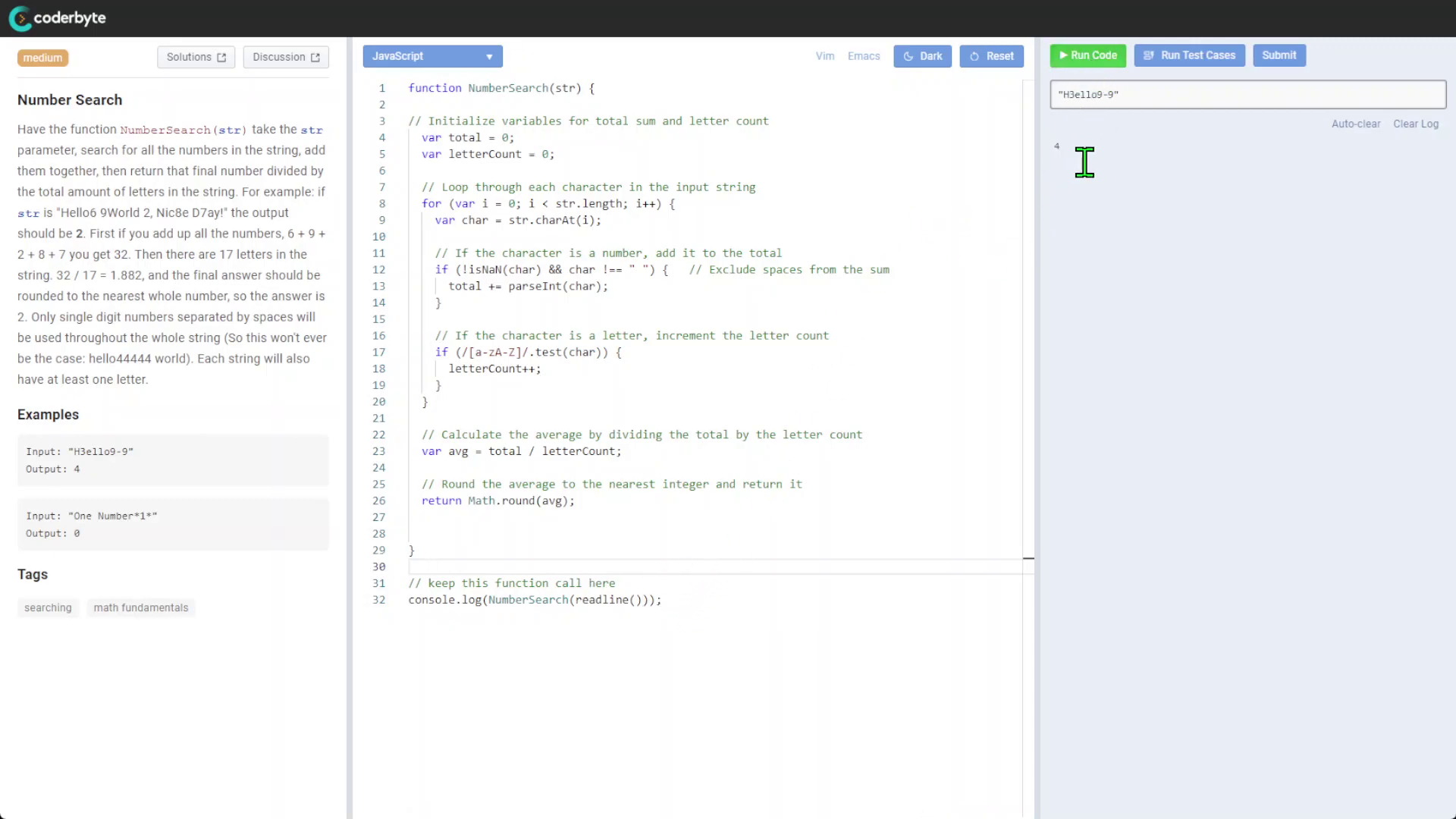
{"action": "left_click", "coordinate": [1187, 69]}
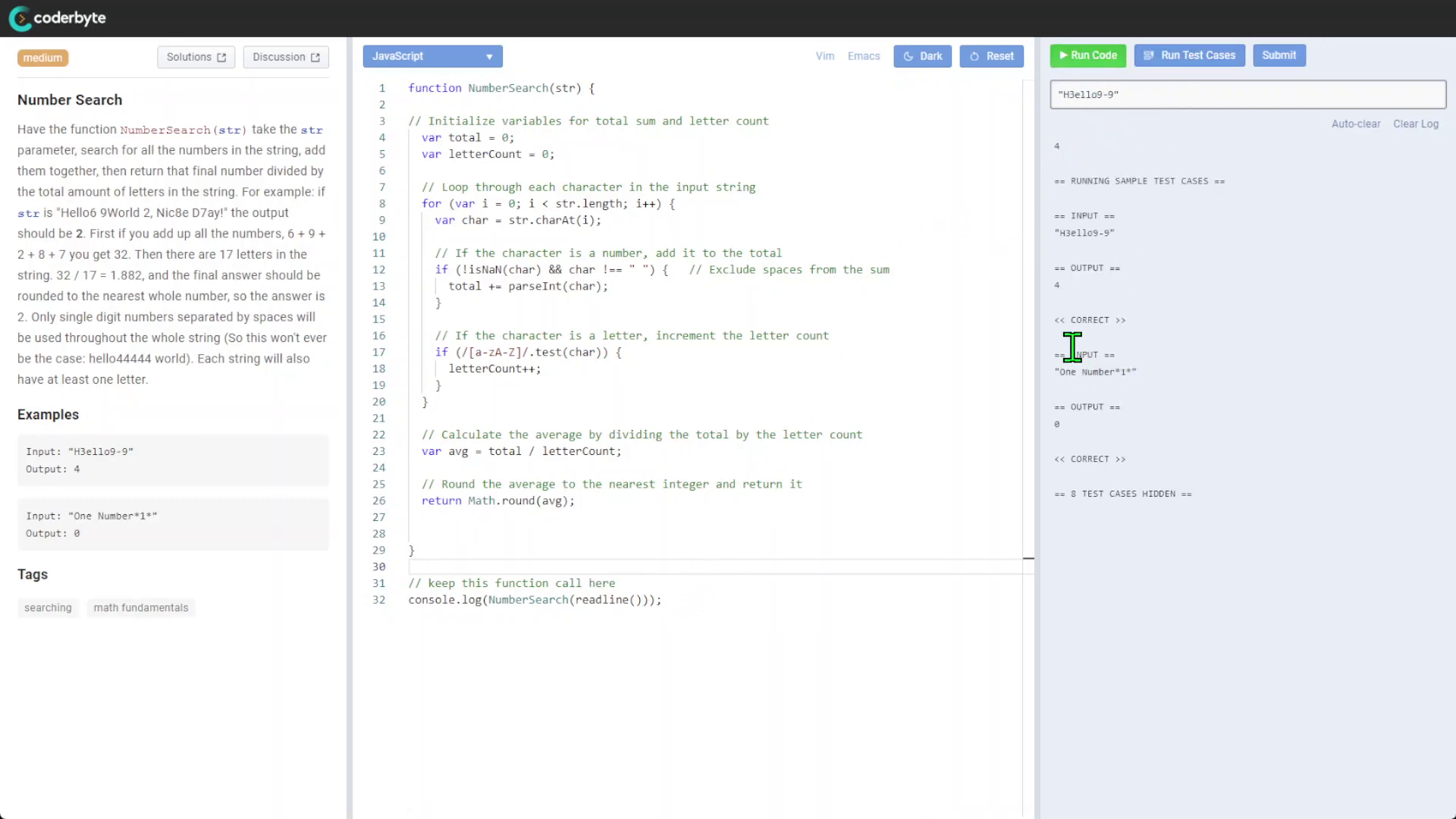
{"action": "mouse_move", "coordinate": [1075, 320]}
{"action": "left_mouse_down"}
{"action": "mouse_move", "coordinate": [1130, 322]}
{"action": "mouse_move", "coordinate": [1114, 452]}
{"action": "left_mouse_up"}
{"action": "left_click", "coordinate": [1129, 412]}
- Submit the NumberSearch solution and confirm the submission
{"action": "left_click", "coordinate": [1286, 57]}
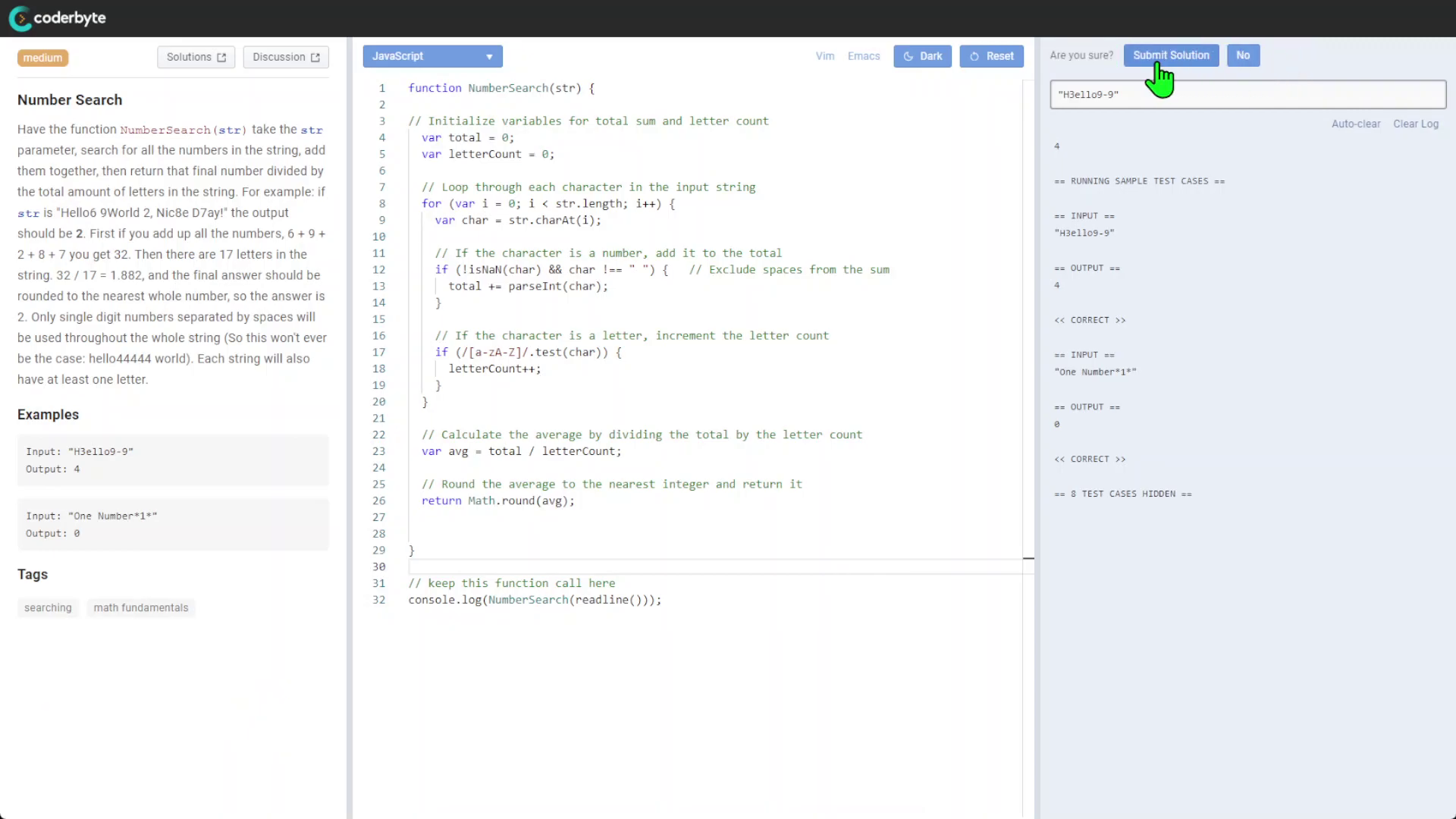
{"action": "left_click", "coordinate": [1169, 57]}
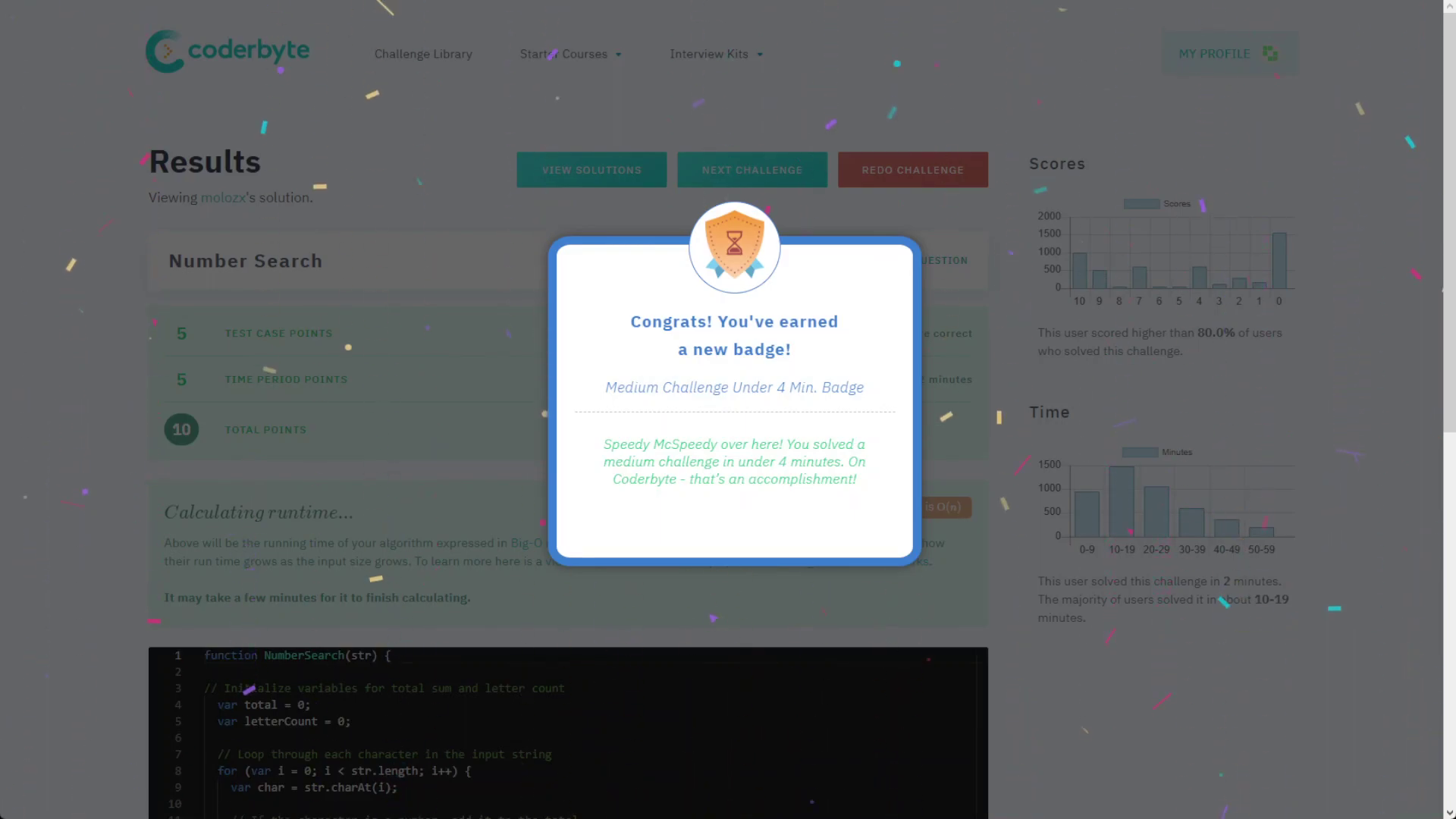
- Dismiss the new badge popup and highlight the test case and time points rows
{"action": "left_click", "coordinate": [419, 452]}
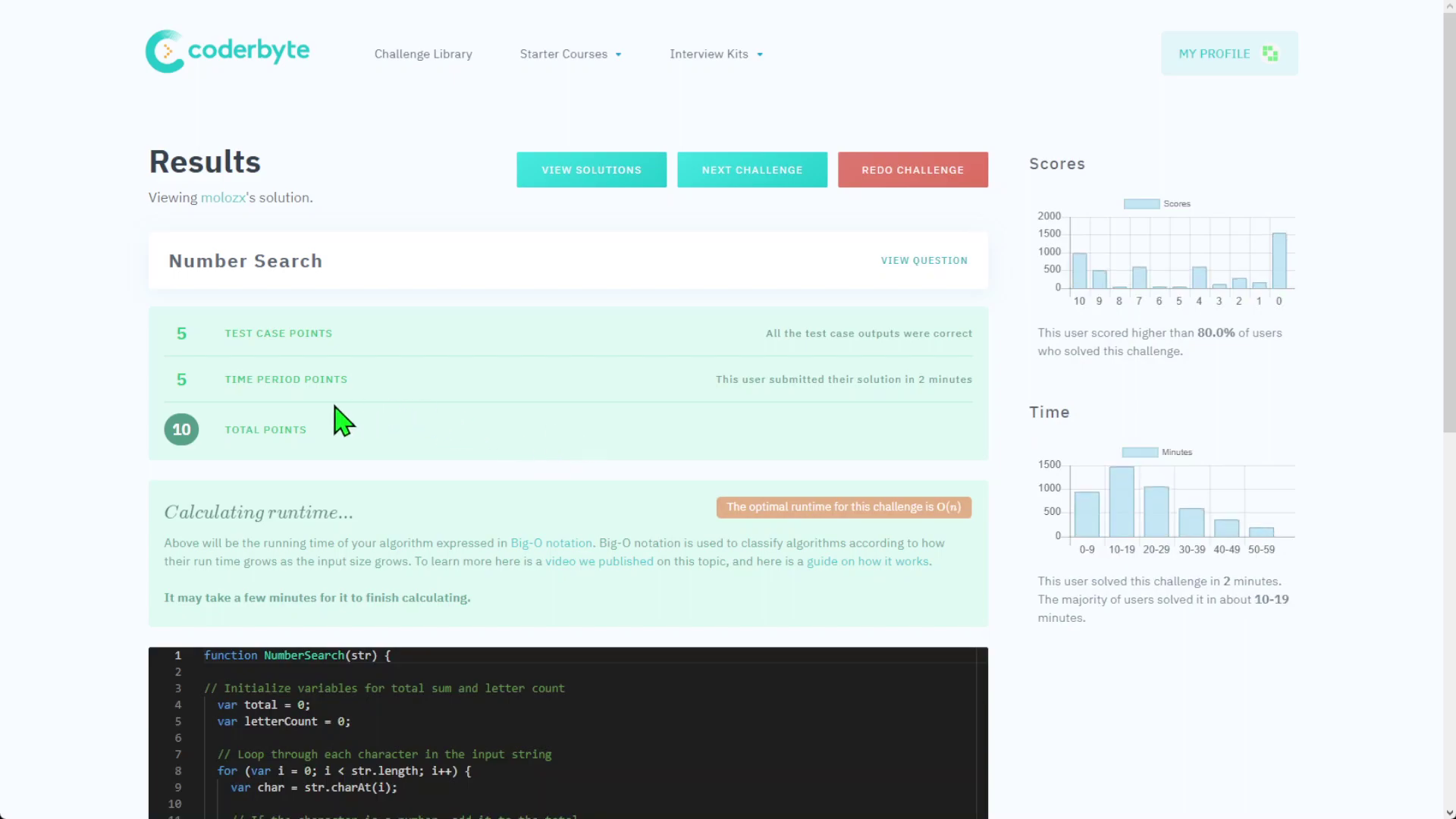
{"action": "left_click_drag", "start_coordinate": [207, 333], "coordinate": [357, 380]}
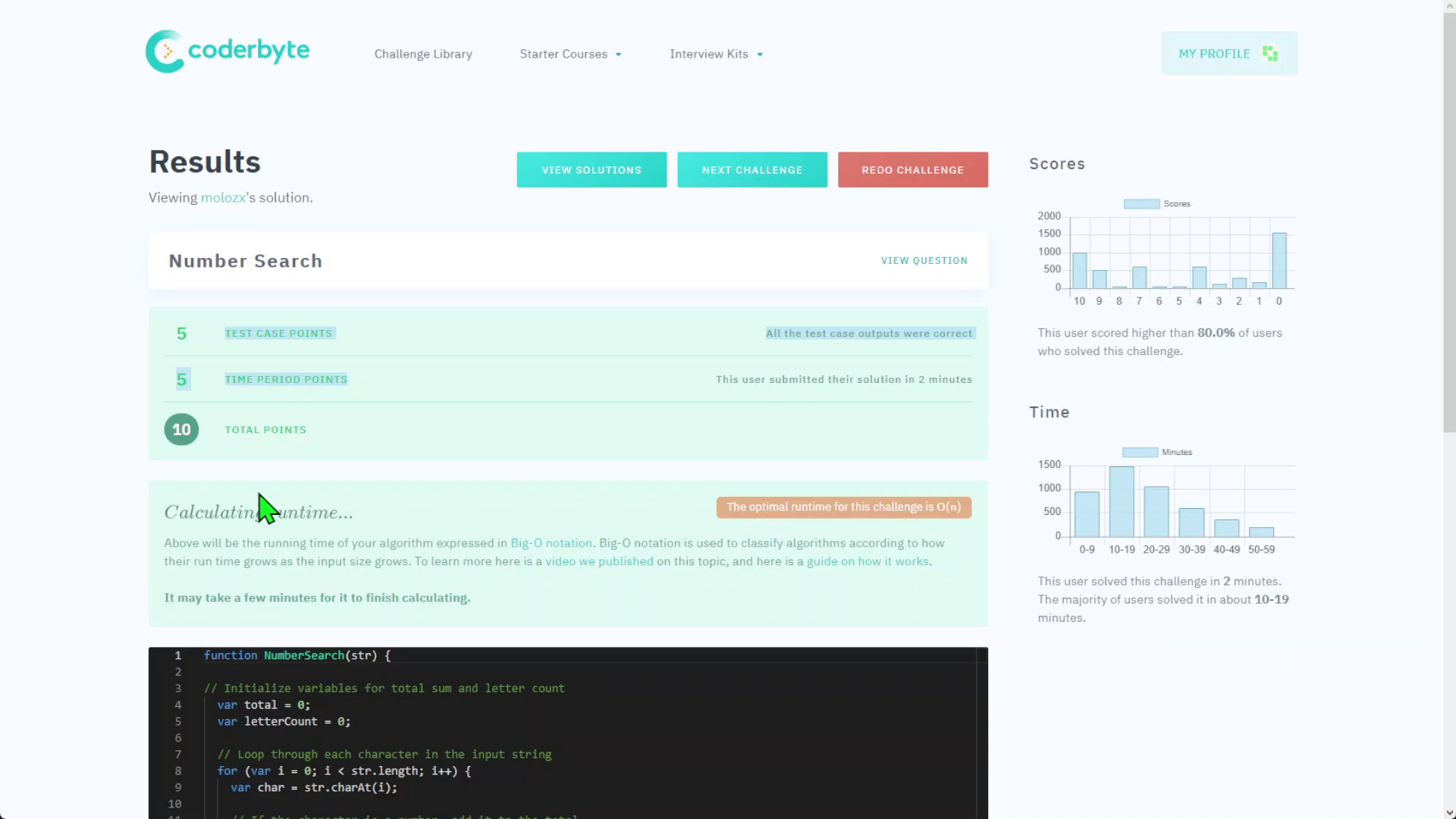
{"action": "left_click", "coordinate": [82, 536]}
{"action": "scroll", "coordinate": [89, 551], "scroll_direction": "down", "scroll_amount": 3}
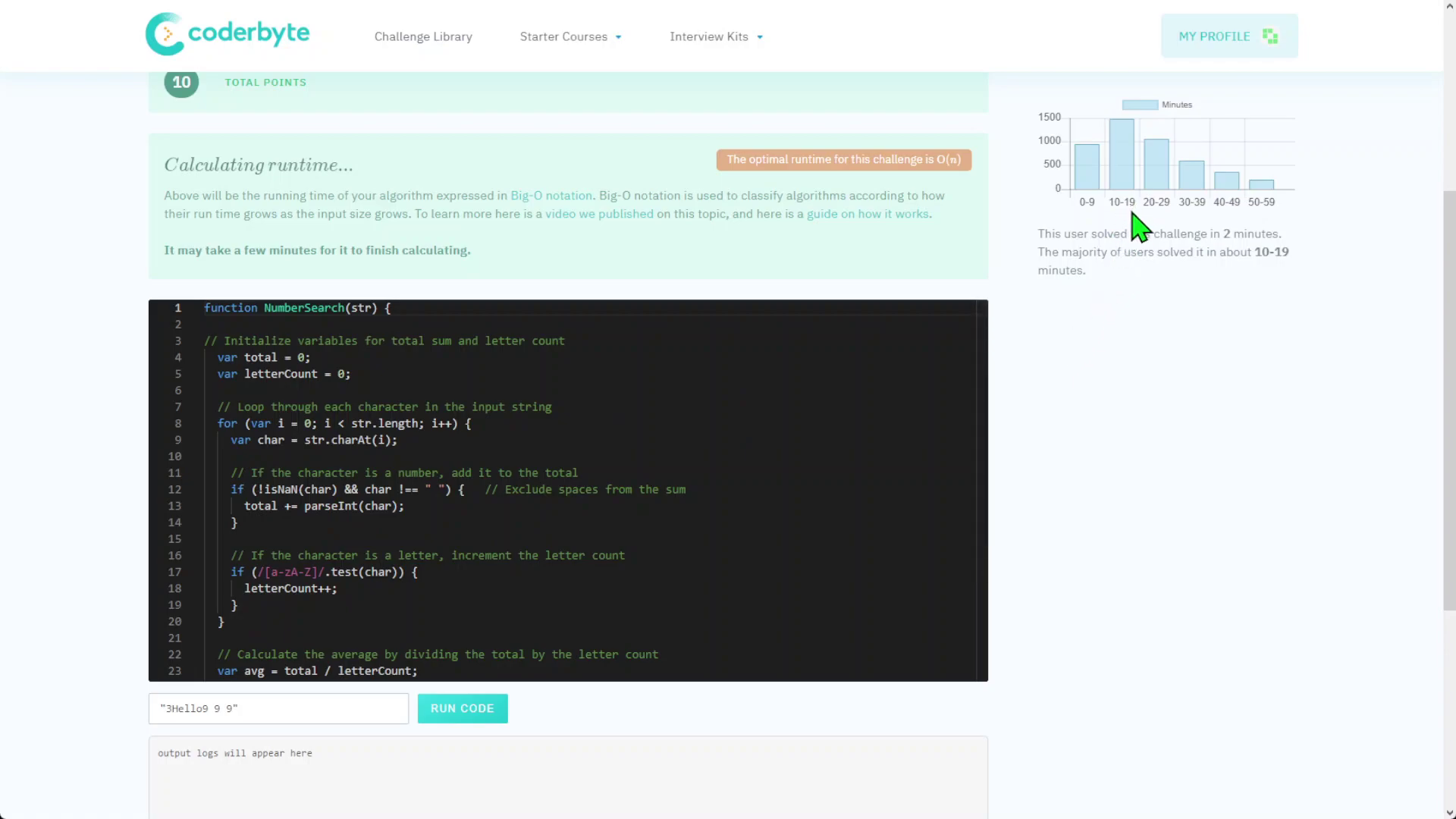
{"action": "scroll", "coordinate": [1137, 227], "scroll_direction": "up", "scroll_amount": 2}
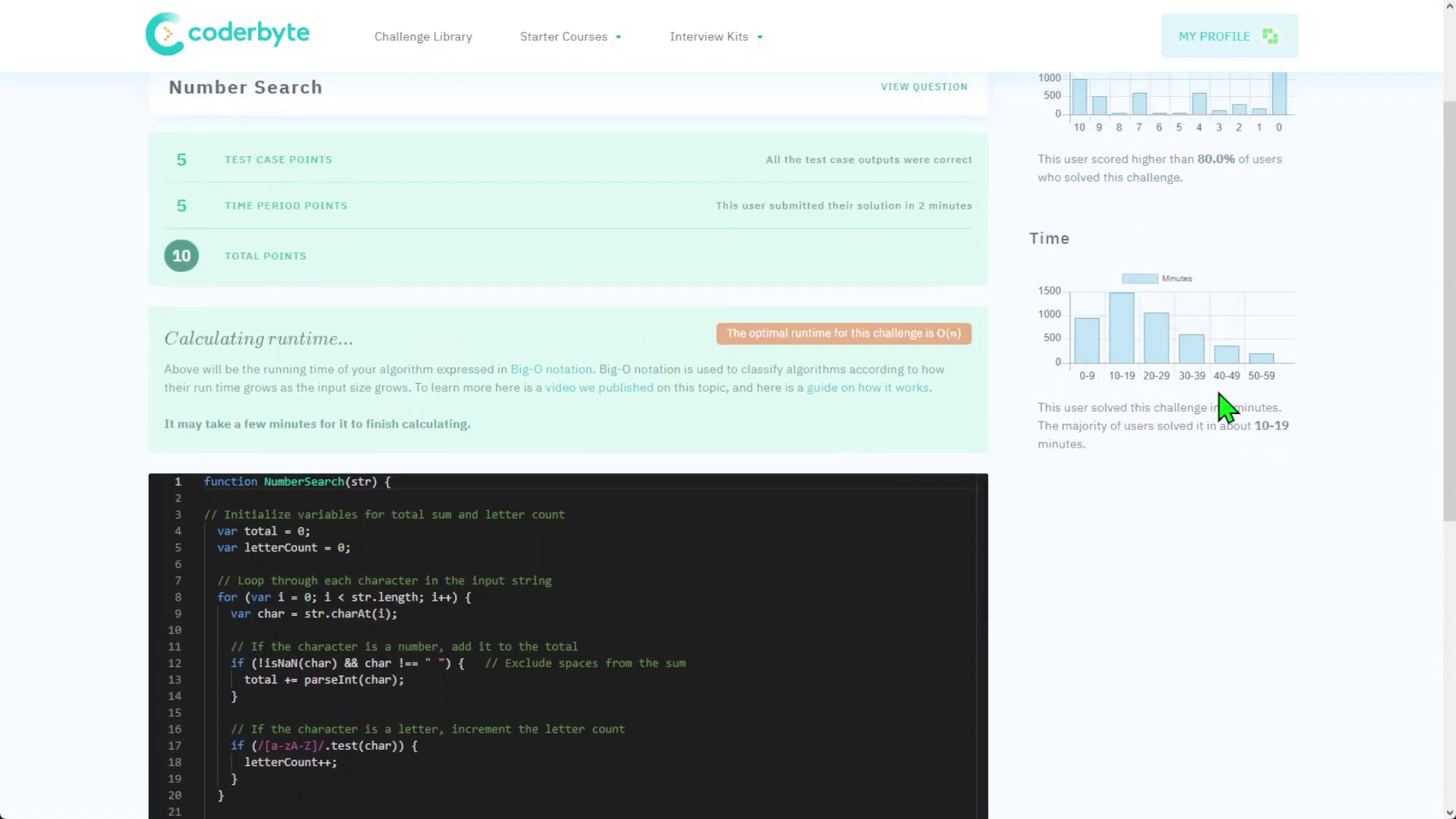
{"action": "left_click_drag", "start_coordinate": [1222, 407], "coordinate": [1172, 428]}
{"action": "scroll", "coordinate": [930, 430], "scroll_direction": "up", "scroll_amount": 1}
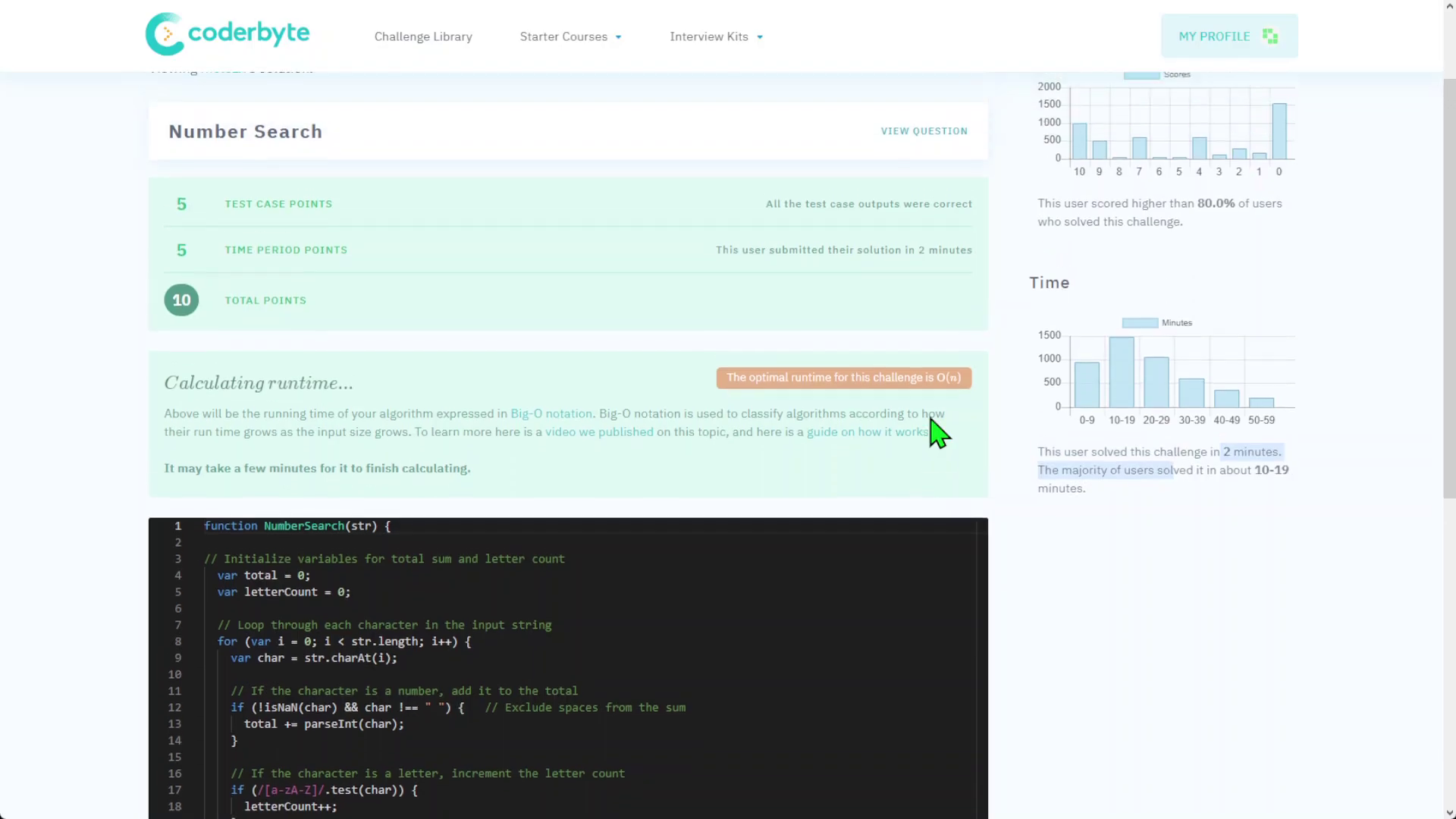
{"action": "scroll", "coordinate": [931, 430], "scroll_direction": "up", "scroll_amount": 2}
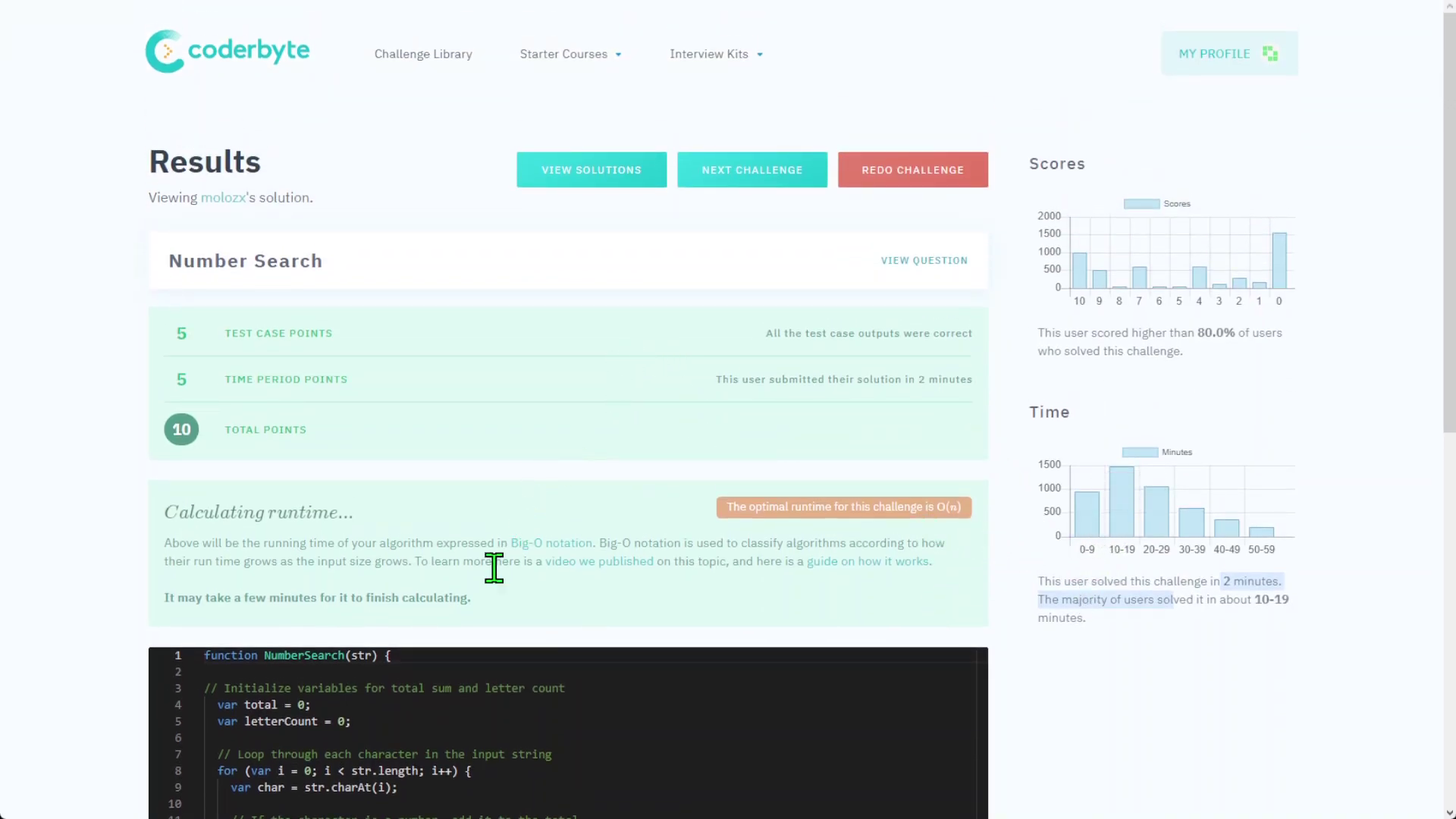
{"action": "scroll", "coordinate": [543, 526], "scroll_direction": "down", "scroll_amount": 3}
{"action": "scroll", "coordinate": [512, 503], "scroll_direction": "down", "scroll_amount": 2}
{"action": "scroll", "coordinate": [507, 517], "scroll_direction": "up", "scroll_amount": 3}
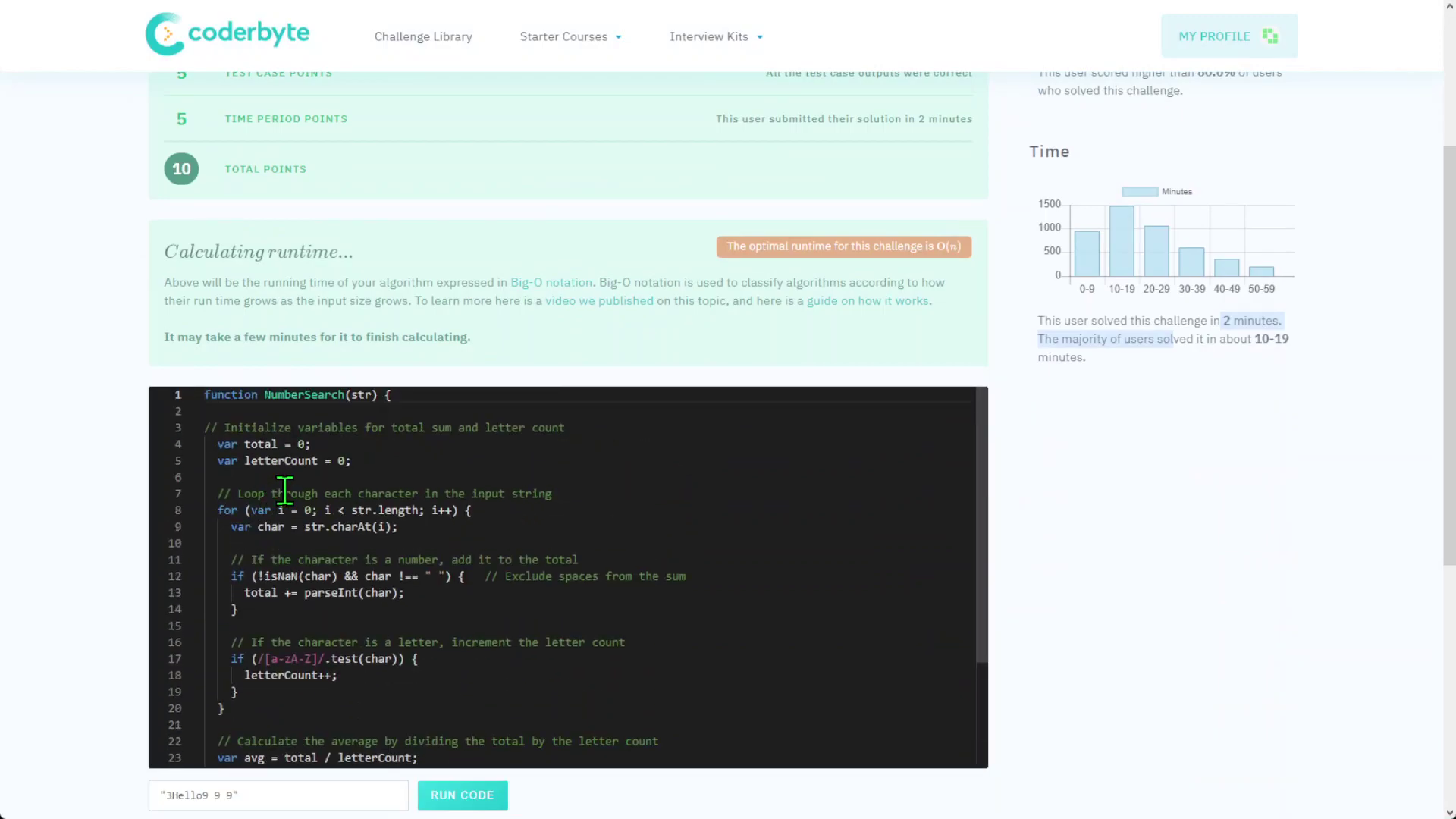
{"action": "scroll", "coordinate": [357, 357], "scroll_direction": "up", "scroll_amount": 2}
{"action": "scroll", "coordinate": [367, 477], "scroll_direction": "down", "scroll_amount": 4}
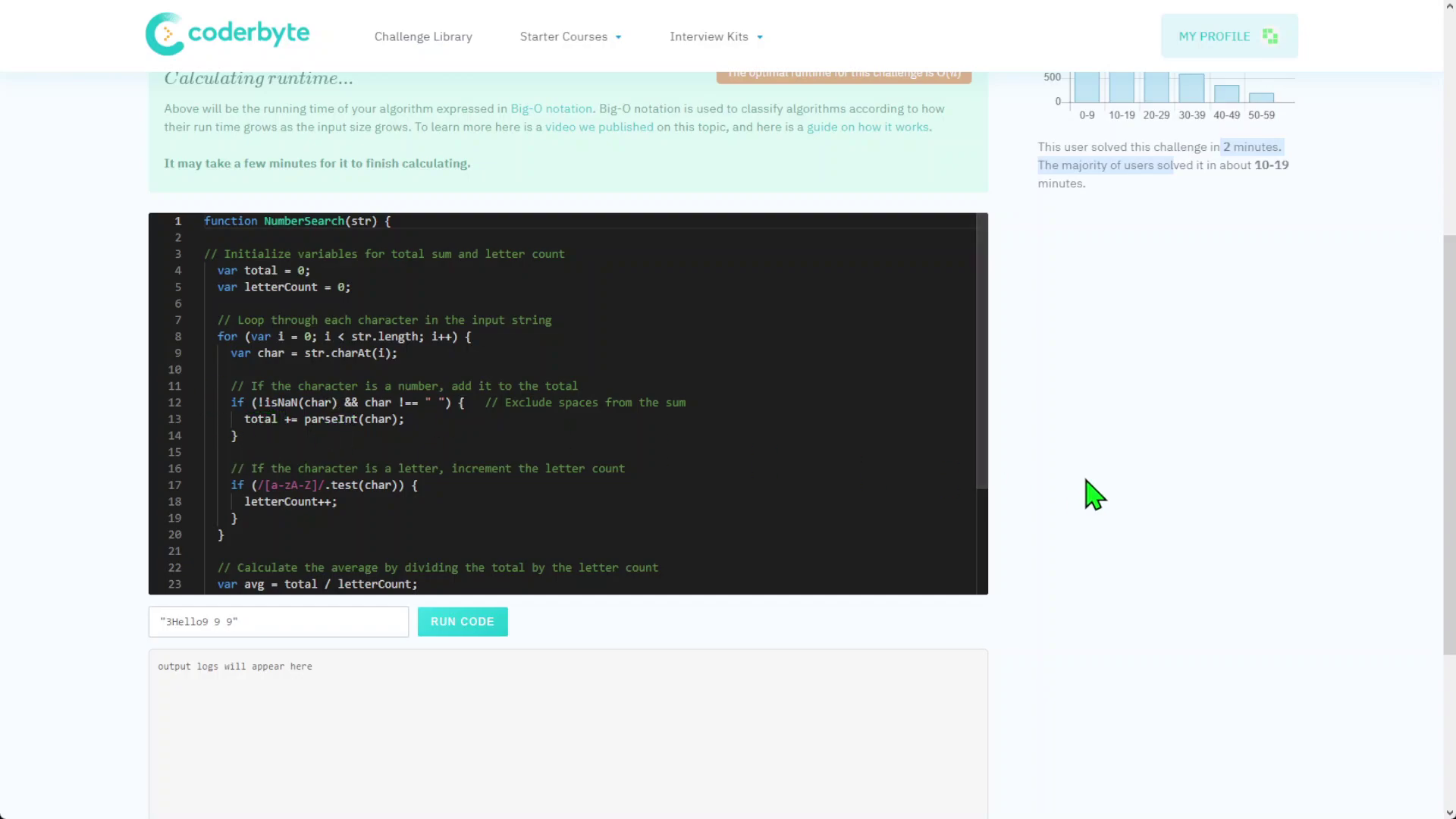
{"action": "scroll", "coordinate": [1097, 496], "scroll_direction": "up", "scroll_amount": 3}
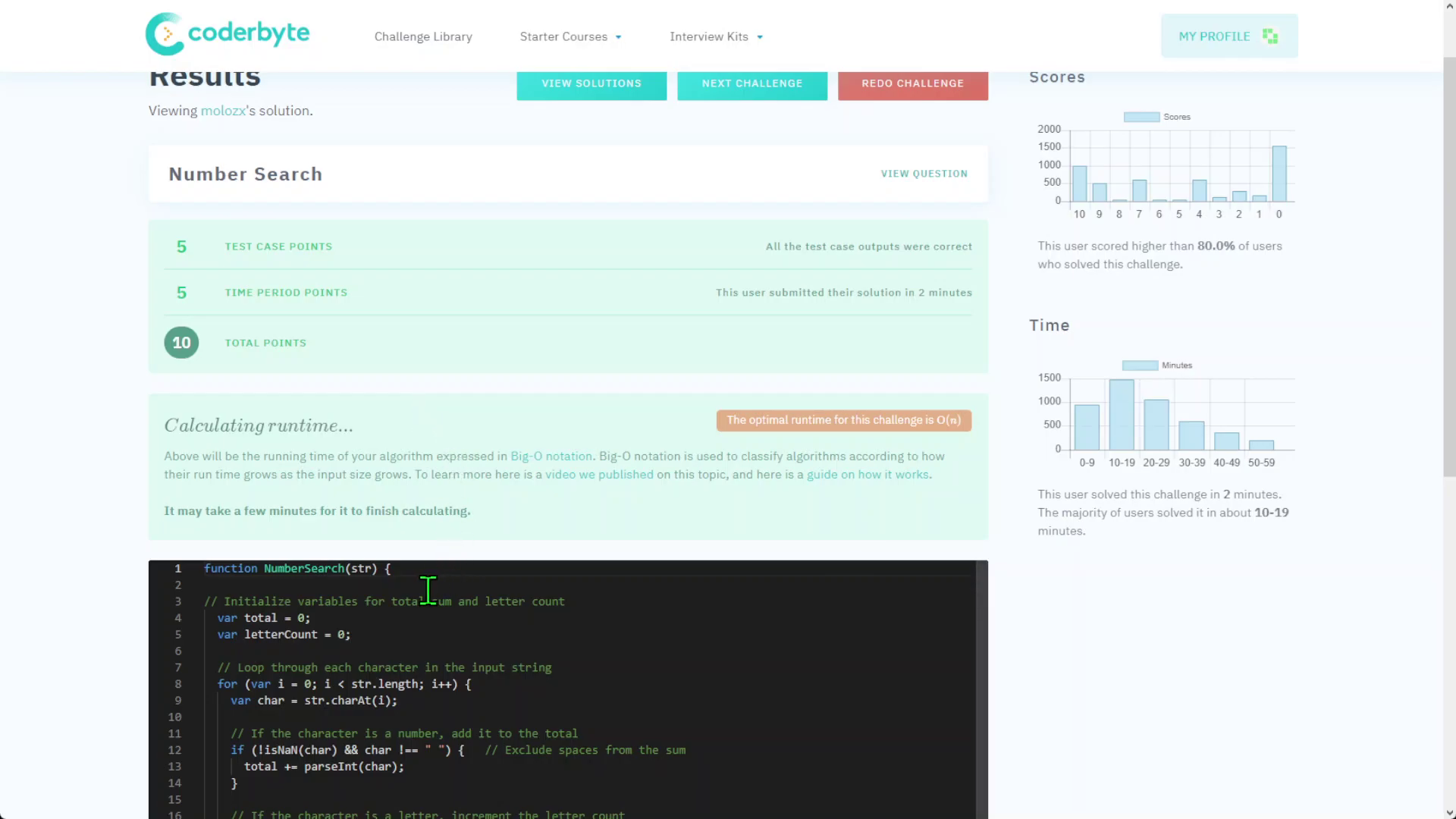
{"action": "double_click", "coordinate": [323, 567]}
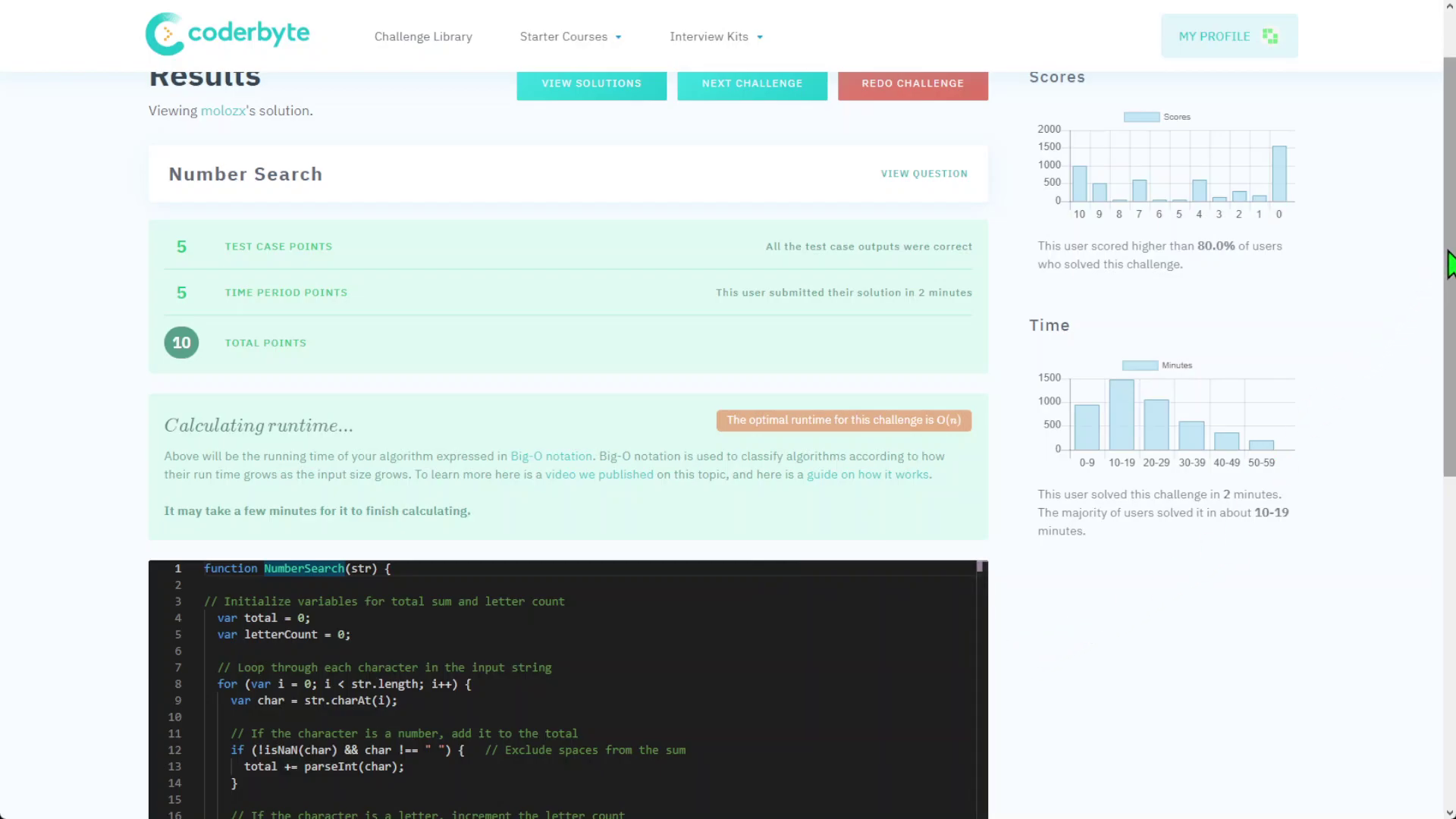
{"action": "scroll", "coordinate": [1439, 261], "scroll_direction": "up", "scroll_amount": 1}
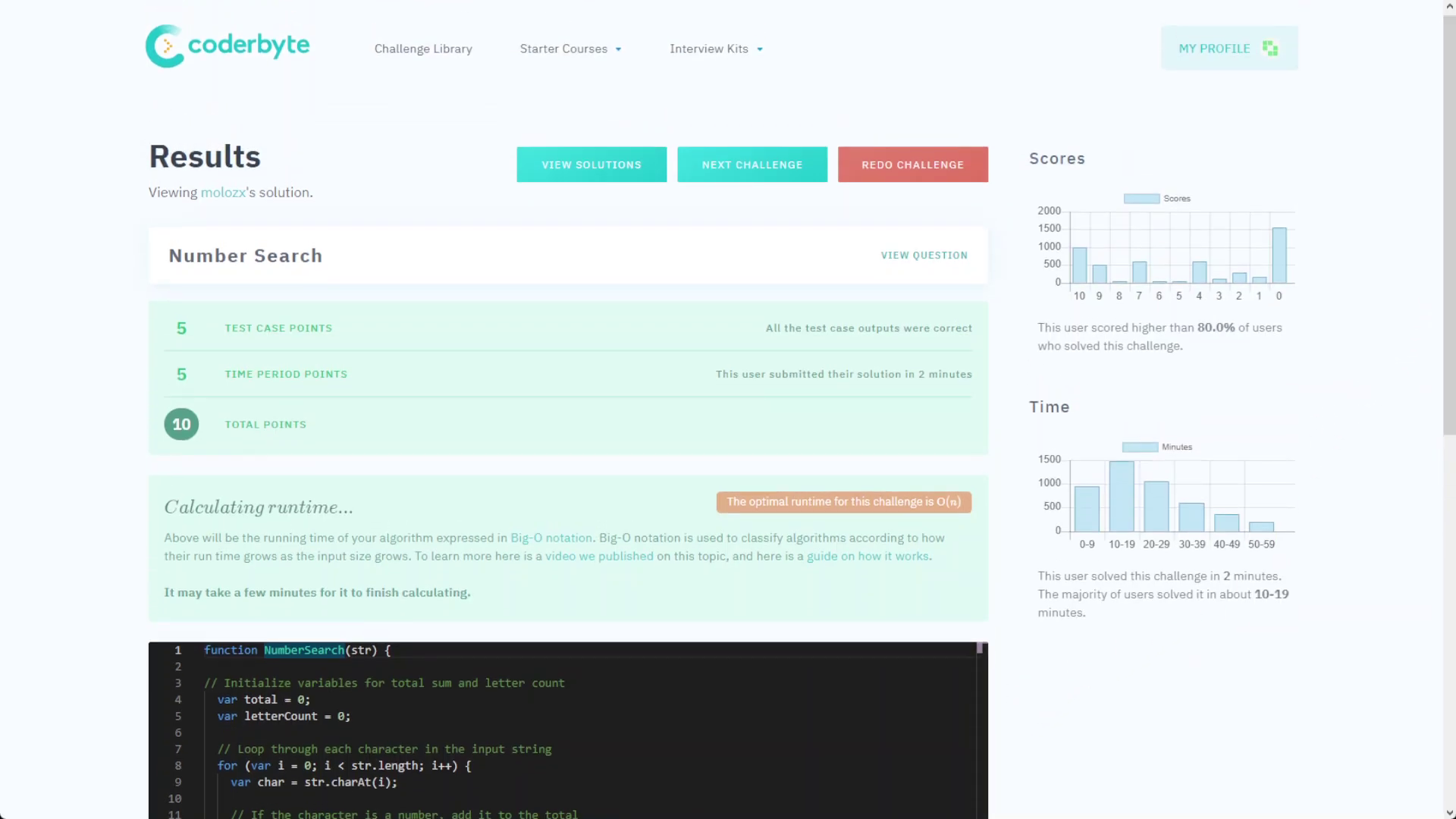